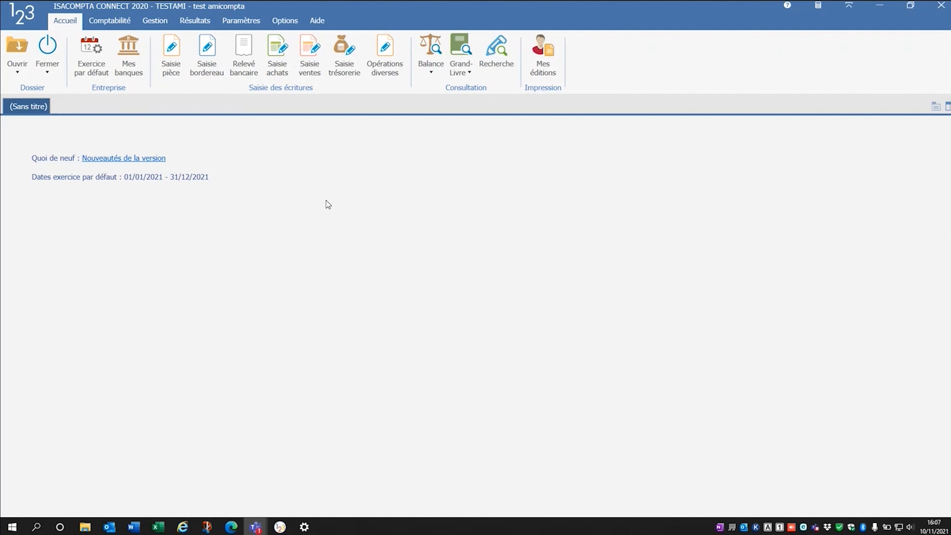
# - Open purchase entry (Saisie achats) for 2021 and select the AC ACHATS journal
pyautogui.click(273, 64)
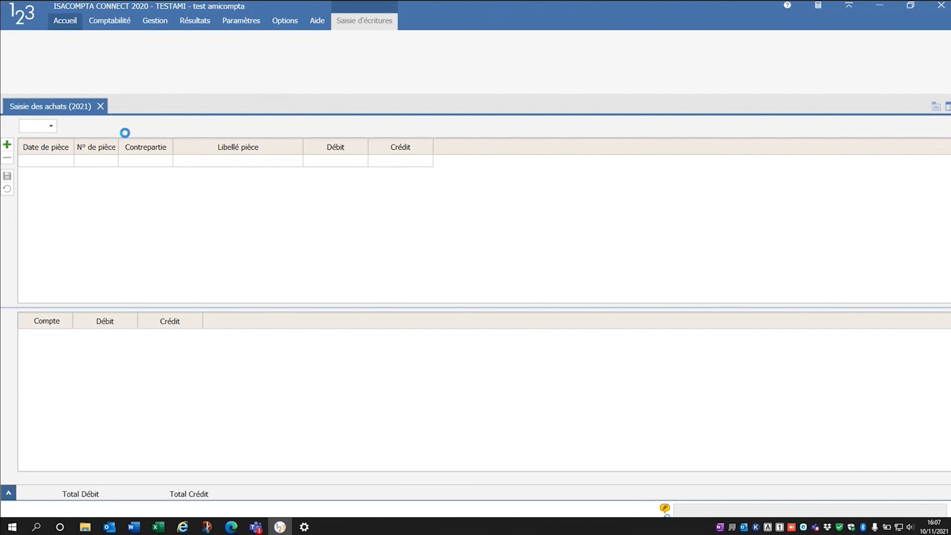
pyautogui.click(50, 127)
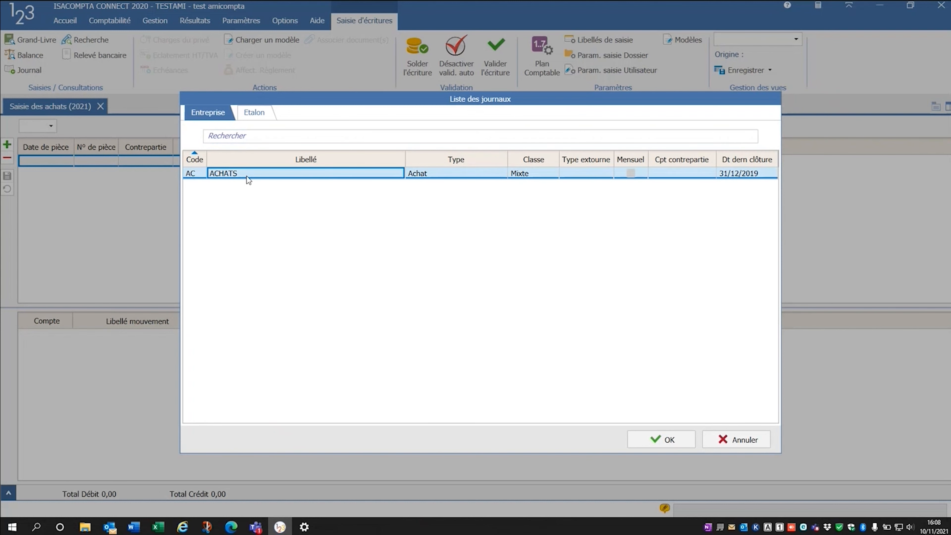
pyautogui.click(664, 440)
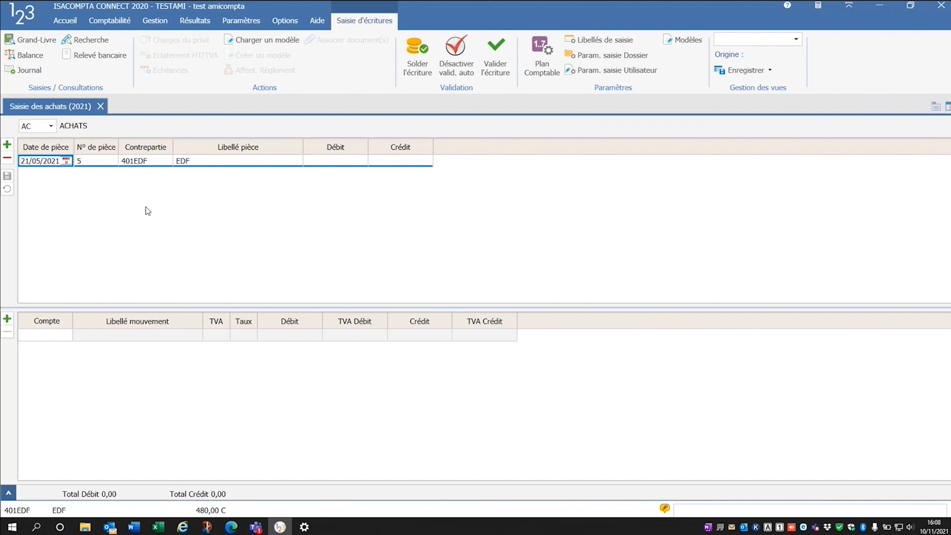
# - Keep the proposed date, number and 401EDF counterpart for voucher 5 and enter a credit of 120
pyautogui.press('Tab')
pyautogui.press('Tab')
pyautogui.press('Tab')
pyautogui.press('Tab')
pyautogui.write('120')
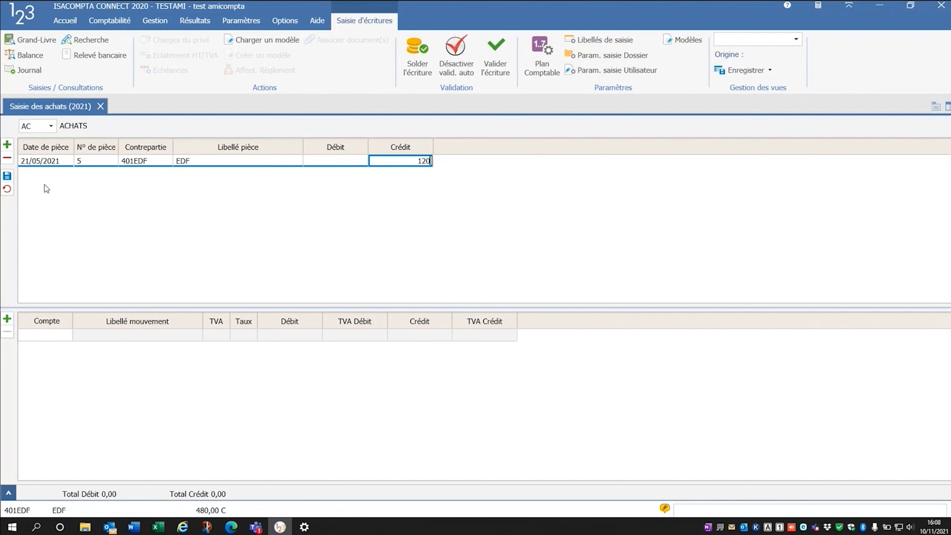
pyautogui.press('Return')
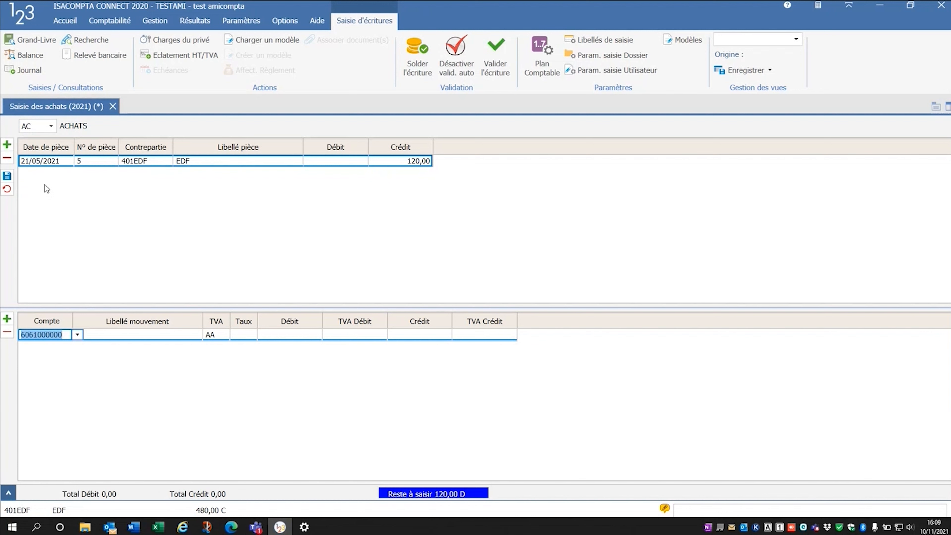
pyautogui.press('Tab')
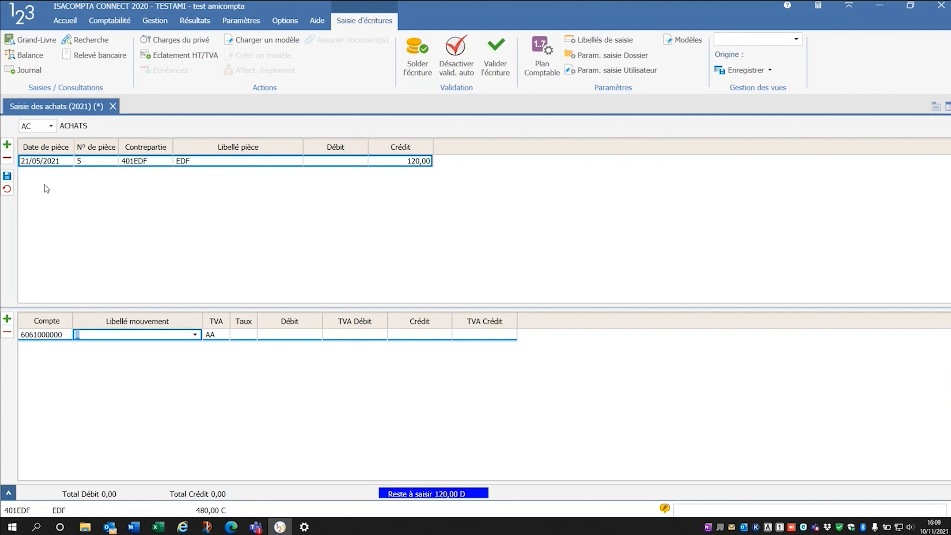
pyautogui.write('ELCTRICITE')
pyautogui.press('Tab')
pyautogui.hotkey('shift', 'Tab')
pyautogui.hotkey('shift', 'Tab')
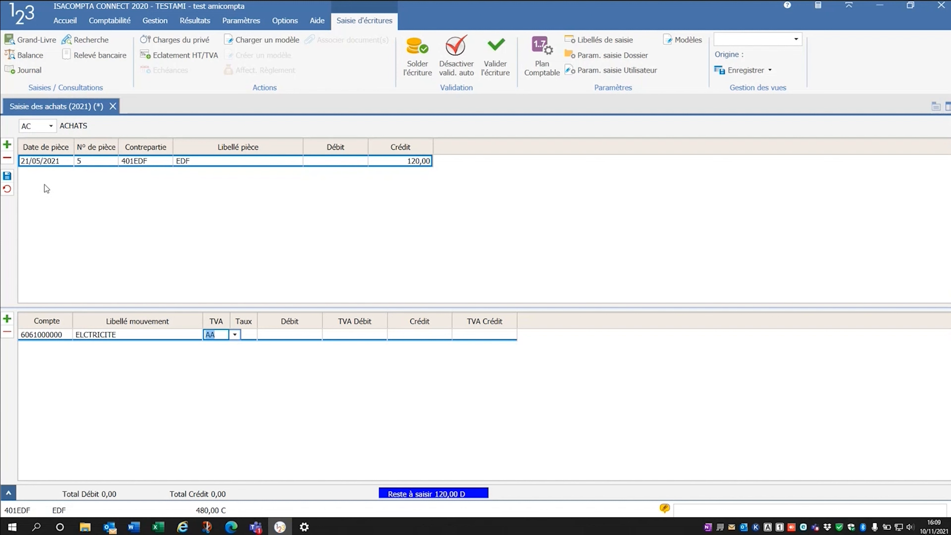
pyautogui.write('A5')
pyautogui.press('Tab')
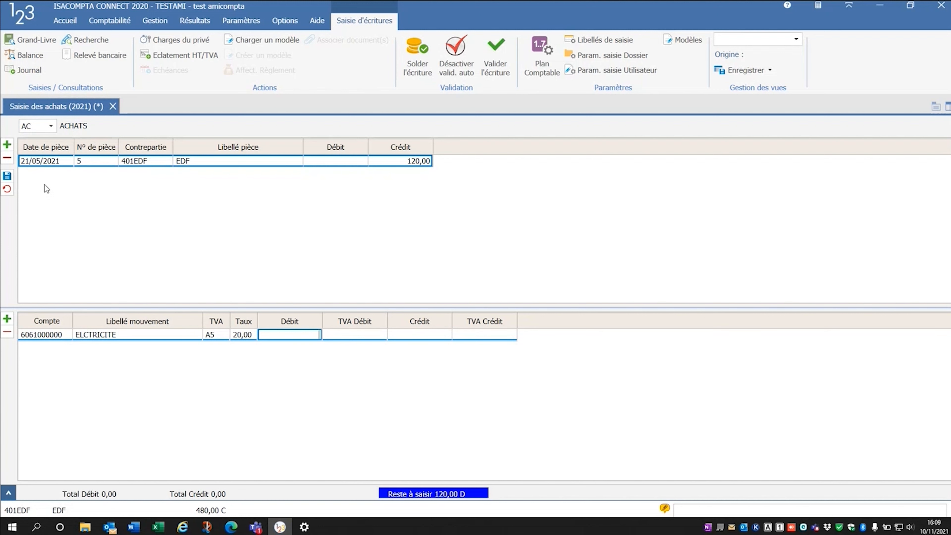
# - Enter a debit of 100 on the electricity line, accept the 20 VAT amount and validate the EDF entry
pyautogui.write('100')
pyautogui.press('Return')
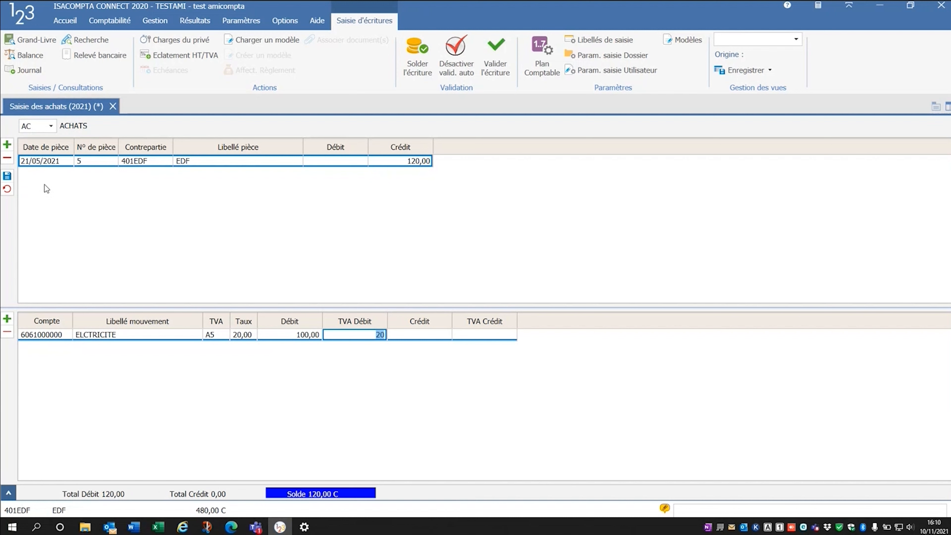
pyautogui.press('Return')
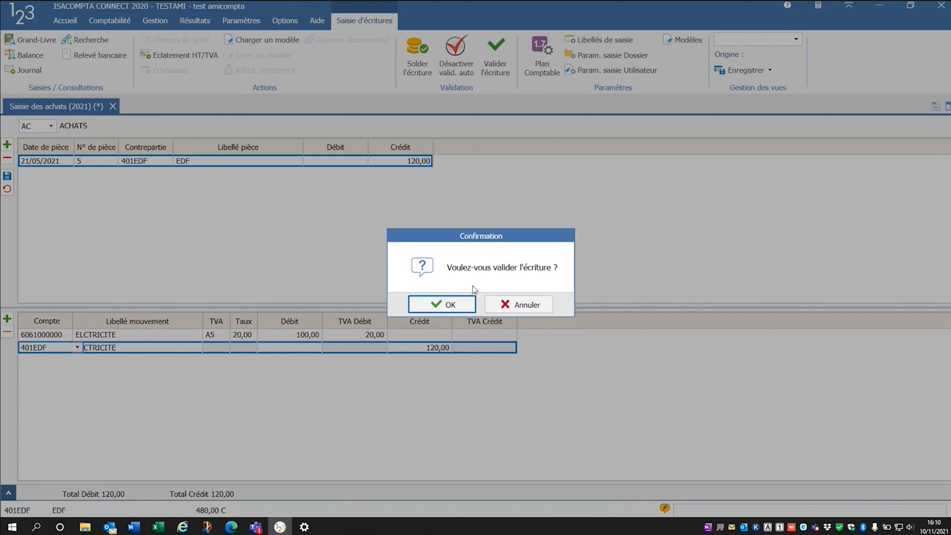
pyautogui.click(458, 300)
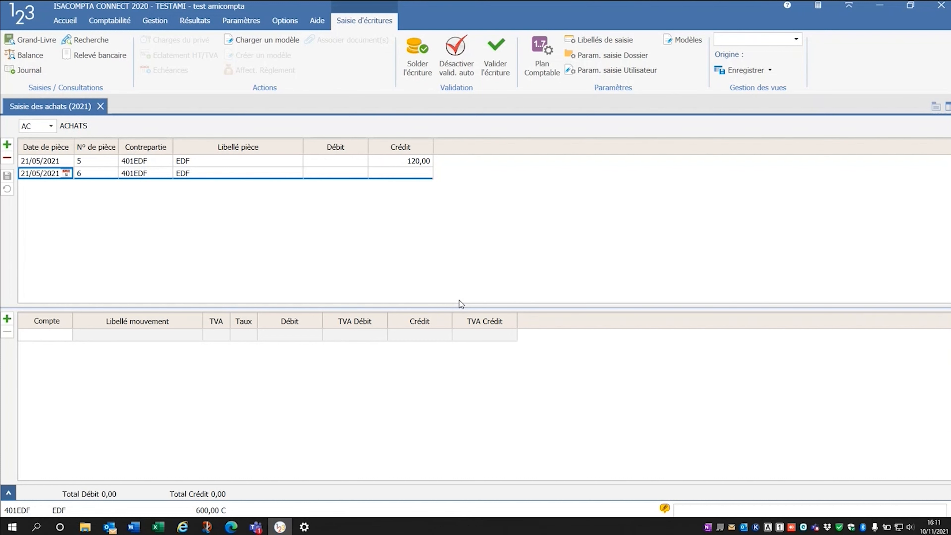
pyautogui.press('Return')
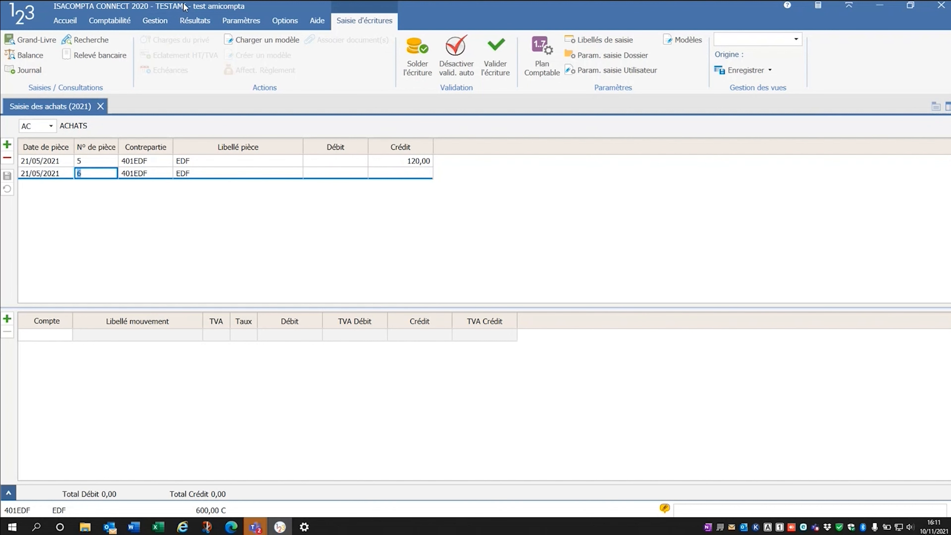
# - Open supplier account 401STI in the chart of accounts and display its entry parameters (Paramètres saisie)
pyautogui.click(120, 21)
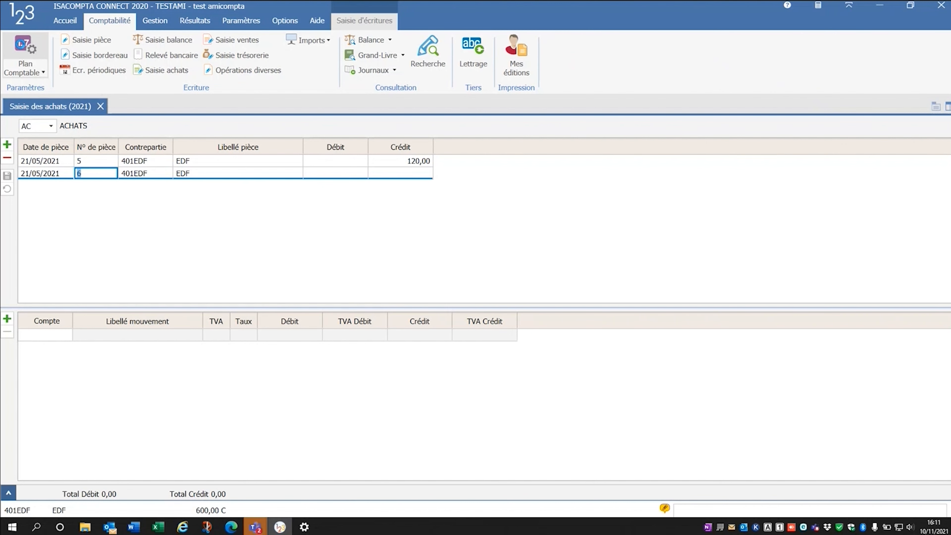
pyautogui.click(23, 46)
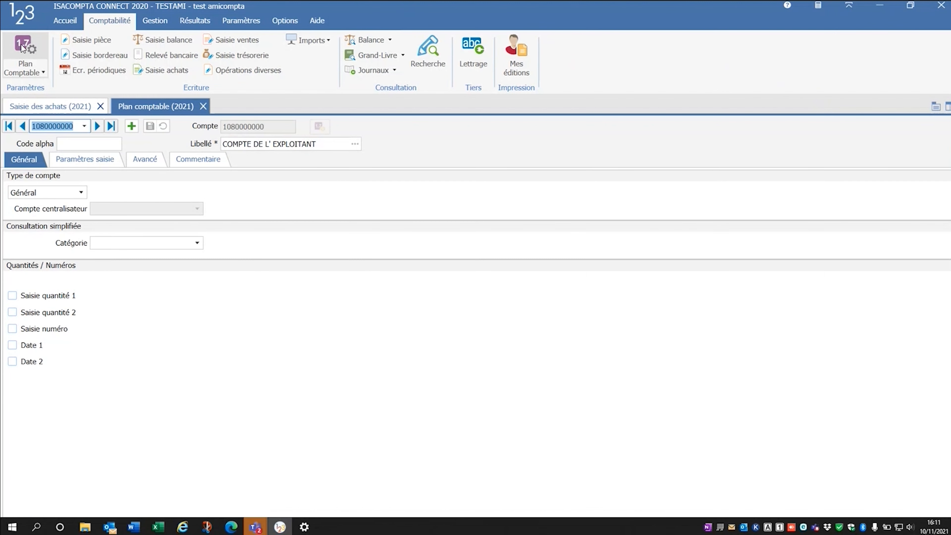
pyautogui.write('401STI')
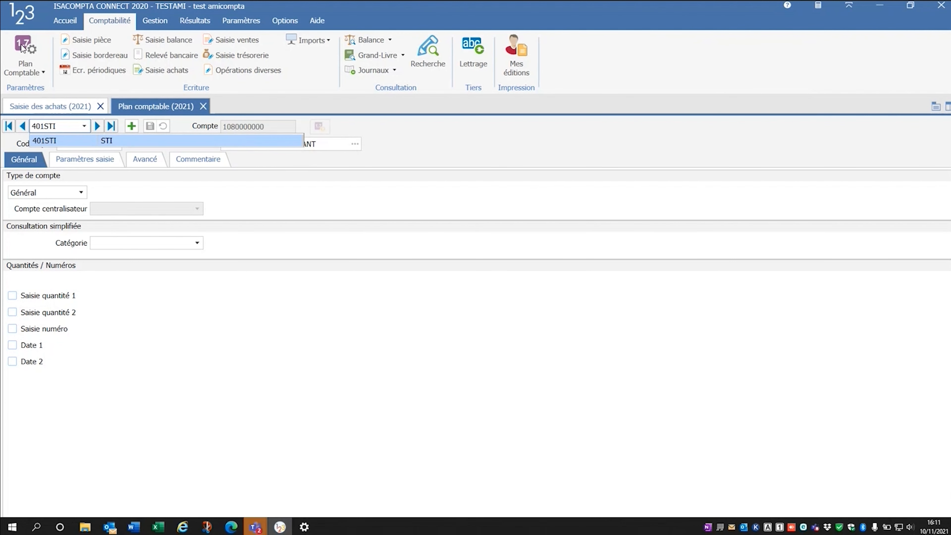
pyautogui.press('Return')
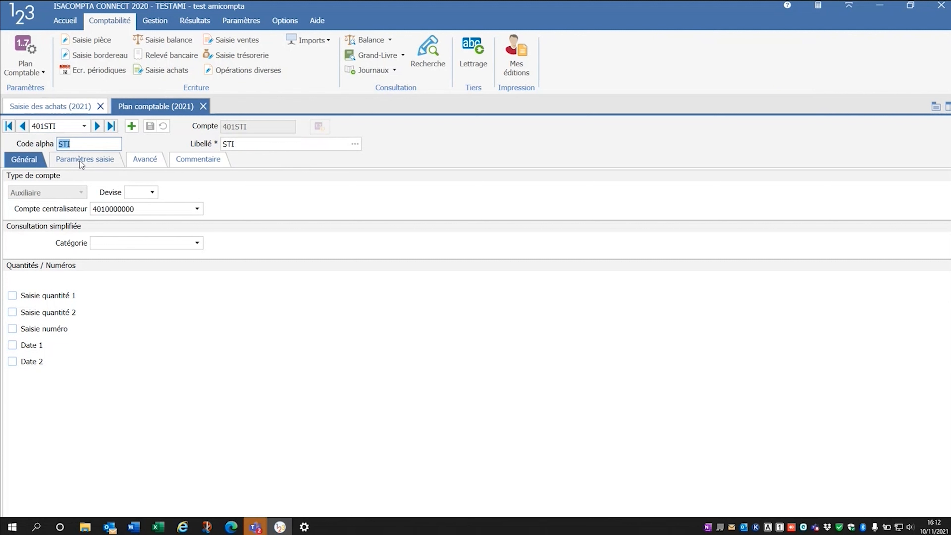
pyautogui.click(81, 21)
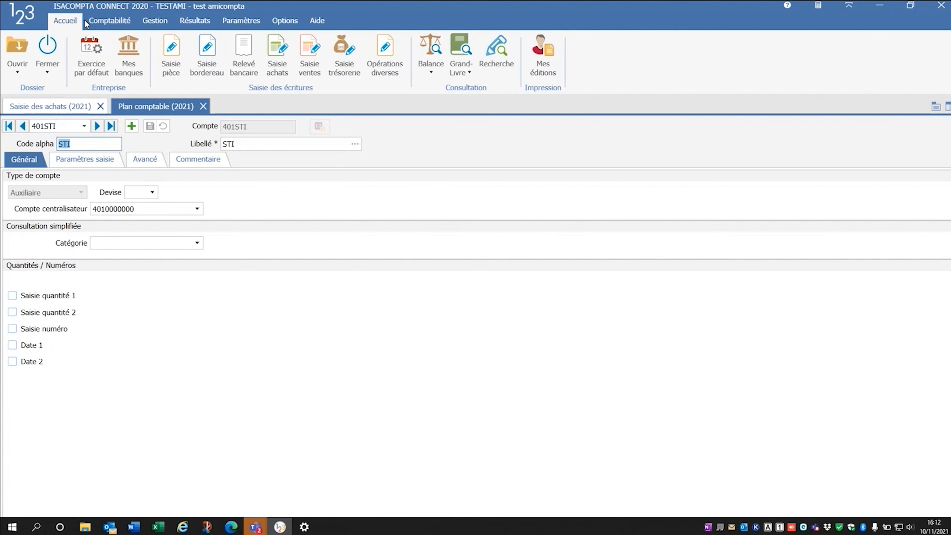
pyautogui.click(118, 23)
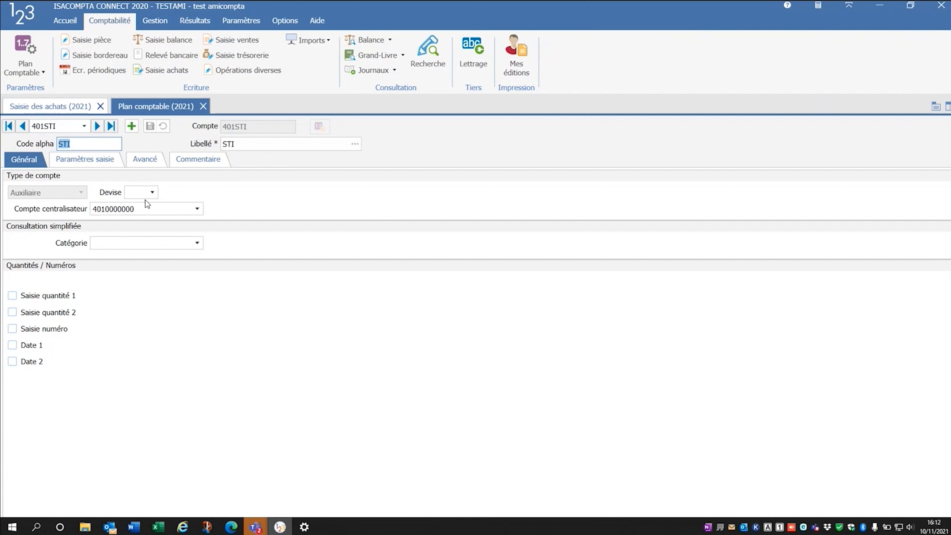
pyautogui.click(91, 163)
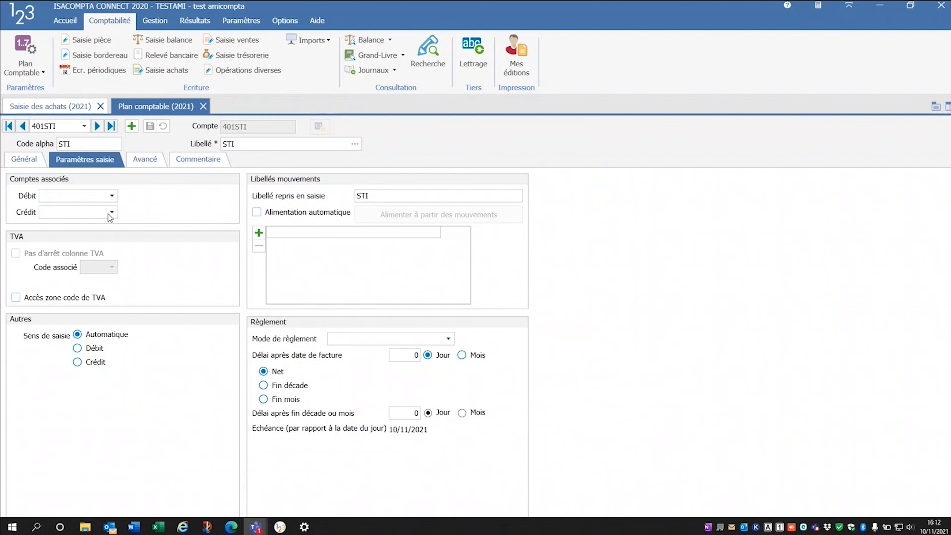
pyautogui.click(64, 194)
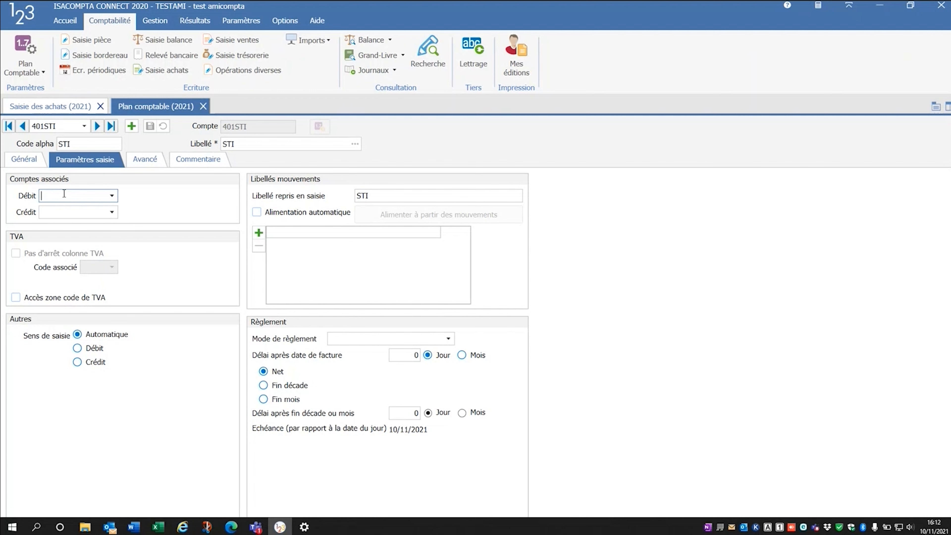
pyautogui.write('6112000000')
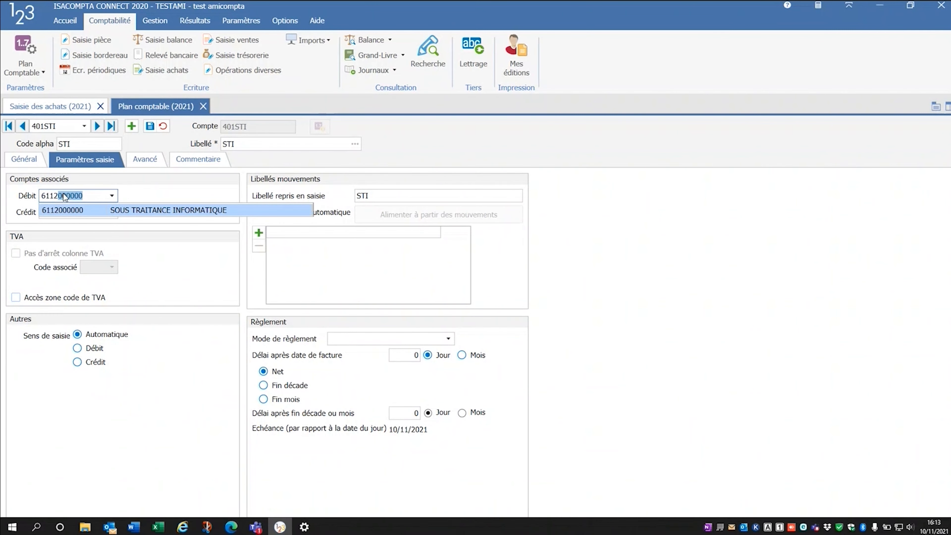
pyautogui.press('Tab')
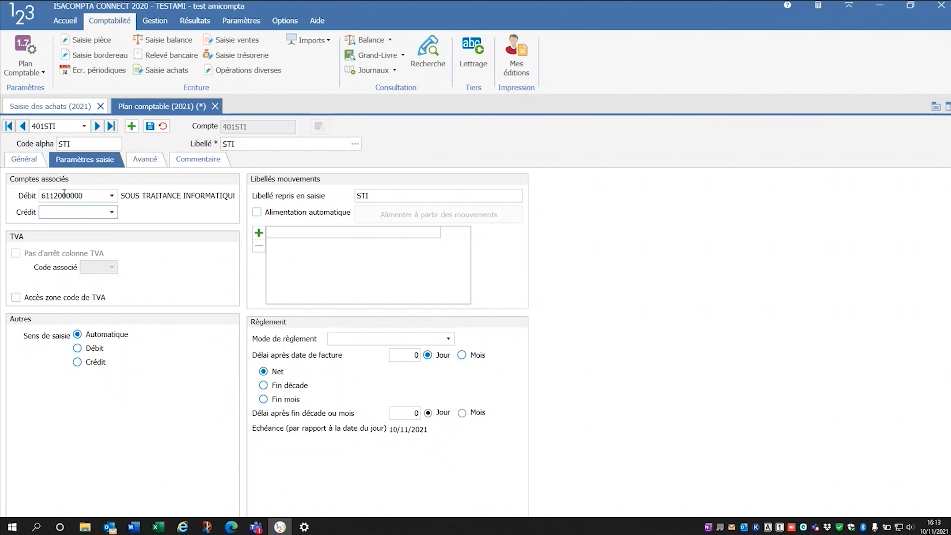
pyautogui.write('6112')
pyautogui.press('Tab')
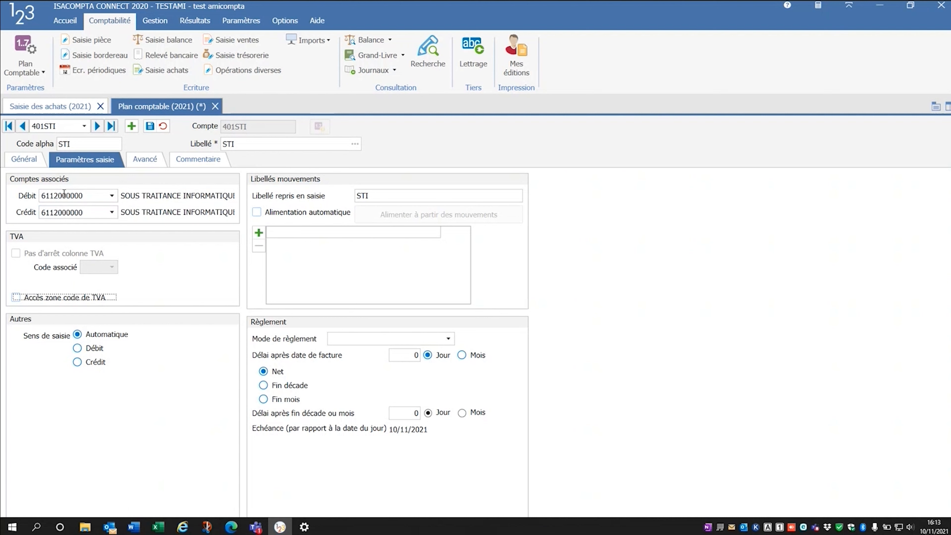
pyautogui.click(150, 127)
pyautogui.click(206, 107)
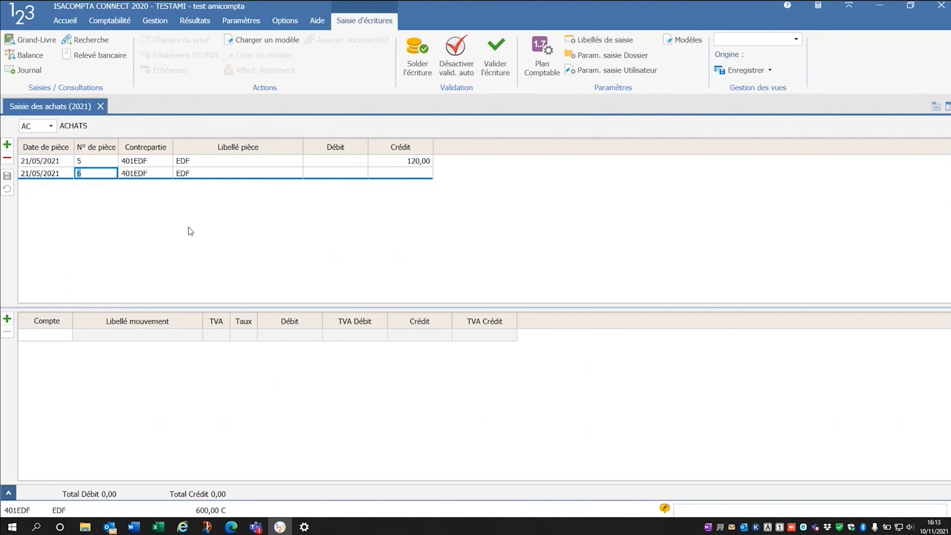
# - Set the counterpart of purchase voucher 6 to 401STI and enter a credit of 120
pyautogui.press('Tab')
pyautogui.write('STI')
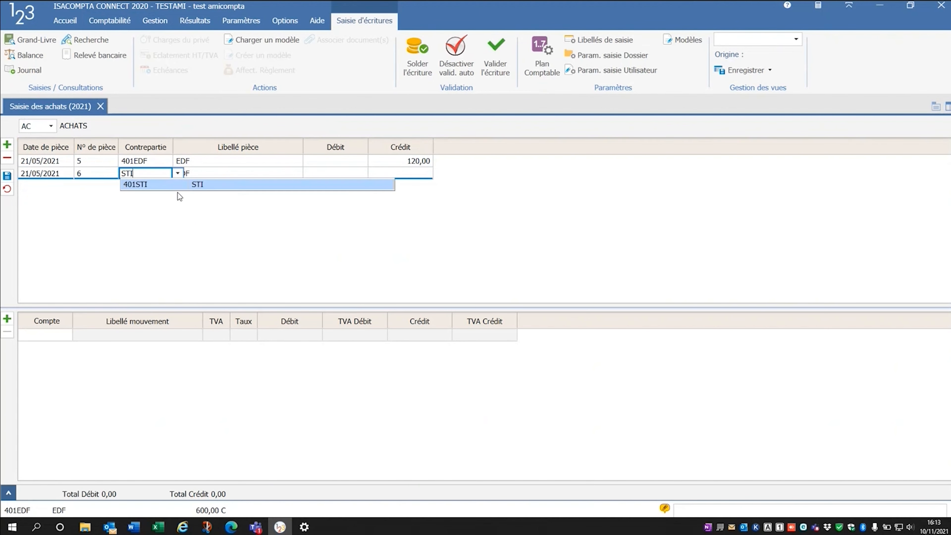
pyautogui.press('Tab')
pyautogui.press('Tab')
pyautogui.write('120')
pyautogui.press('Tab')
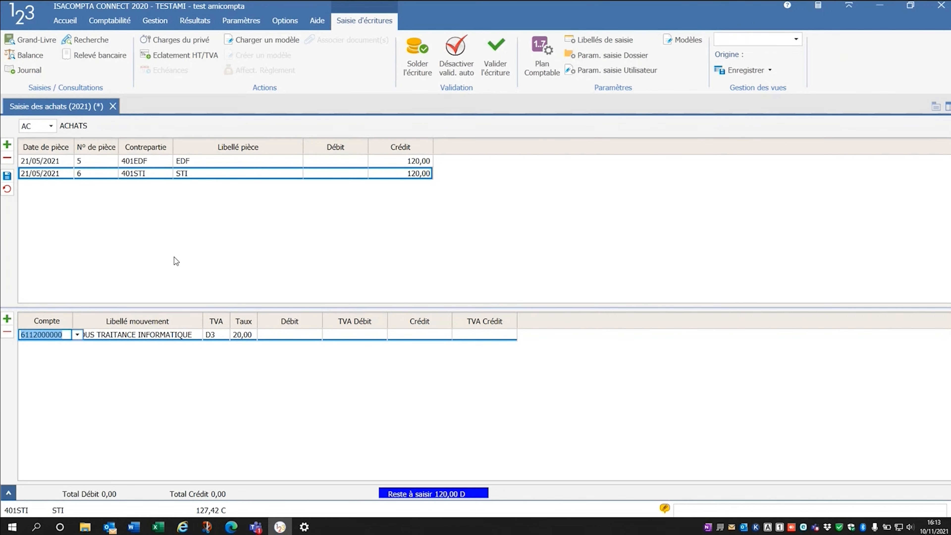
pyautogui.press('Return')
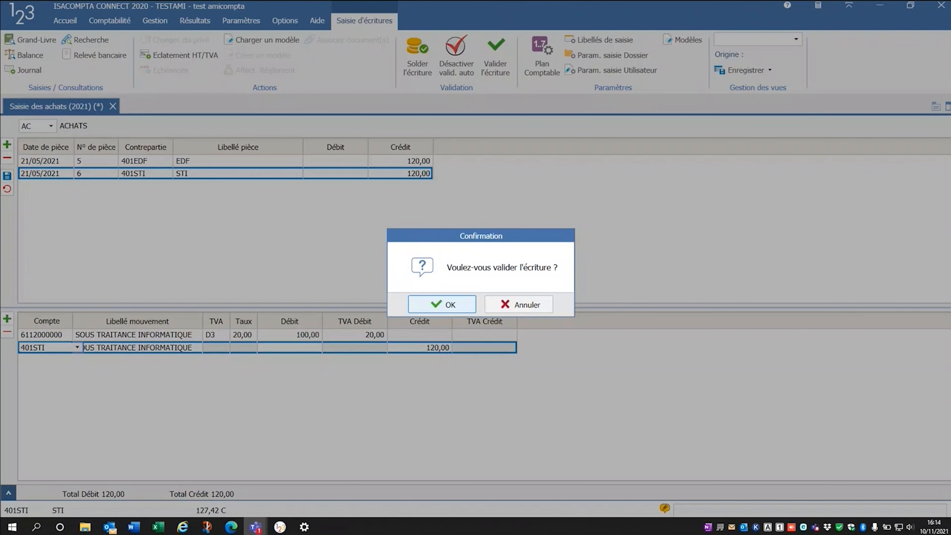
pyautogui.click(426, 305)
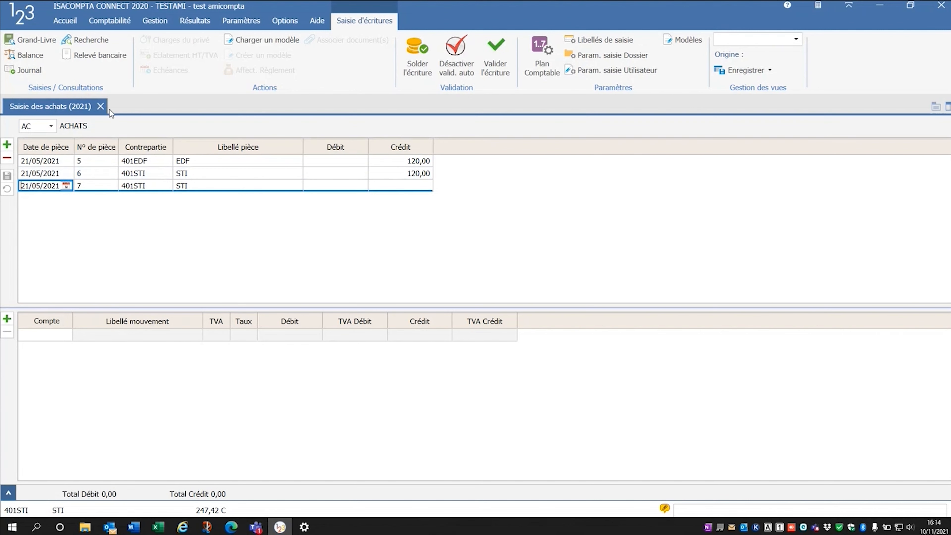
pyautogui.click(101, 106)
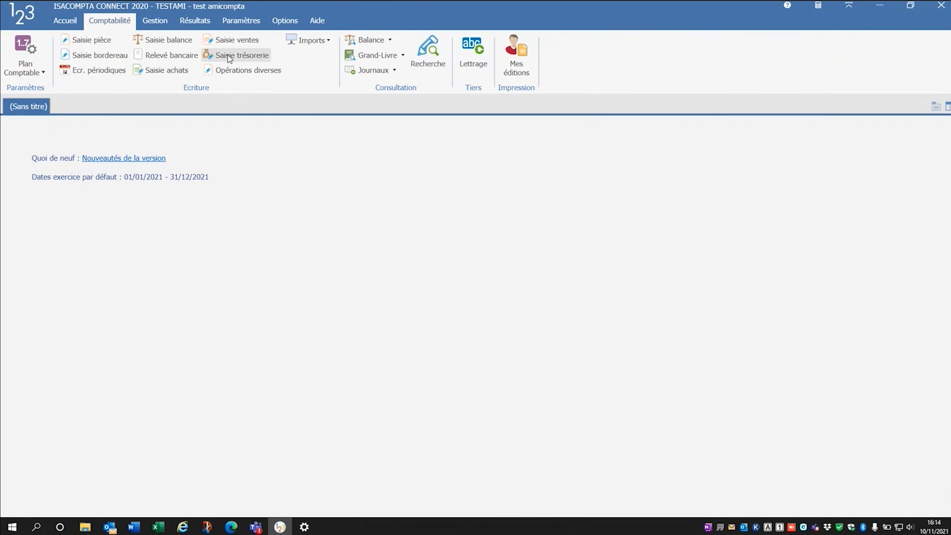
# - In the user-linked entry preferences for Saisie sur pièce, set Affichage du libellé du compte to Oui
pyautogui.click(246, 23)
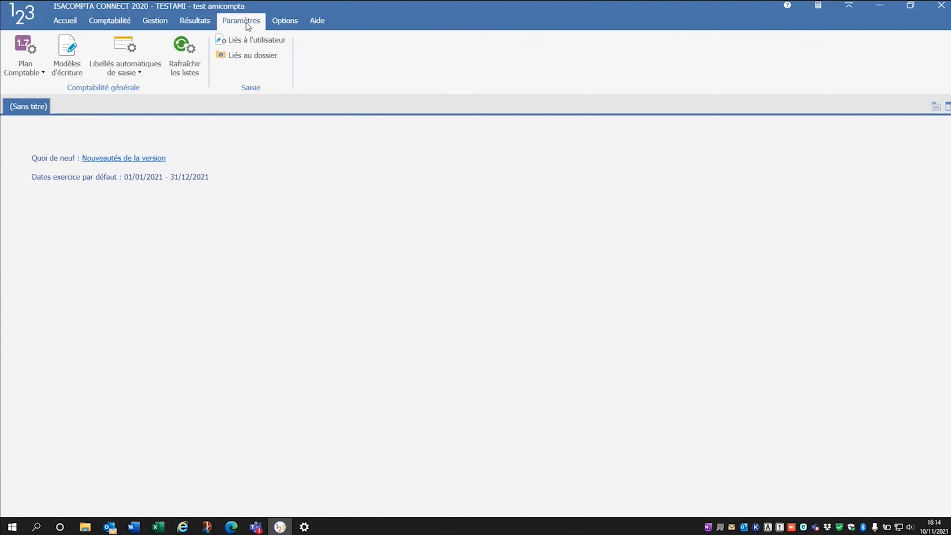
pyautogui.click(253, 41)
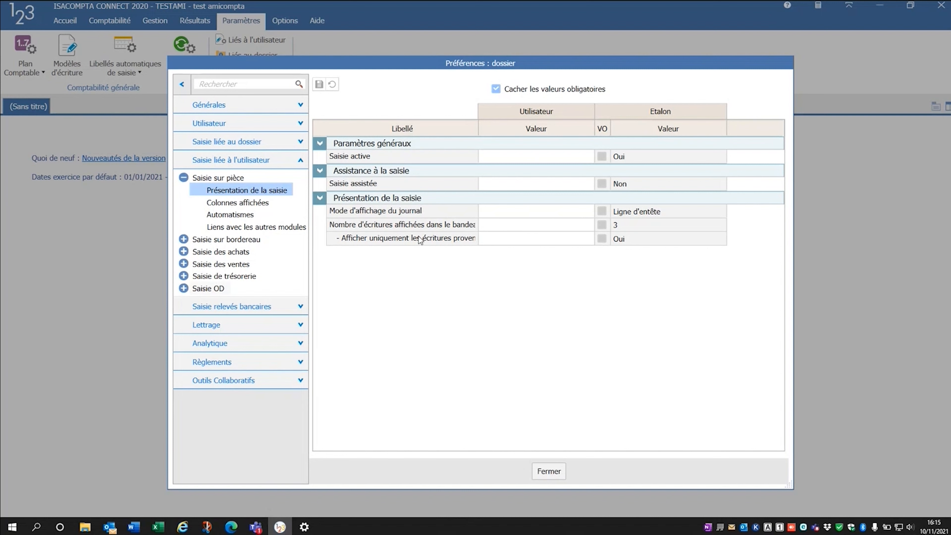
pyautogui.click(235, 206)
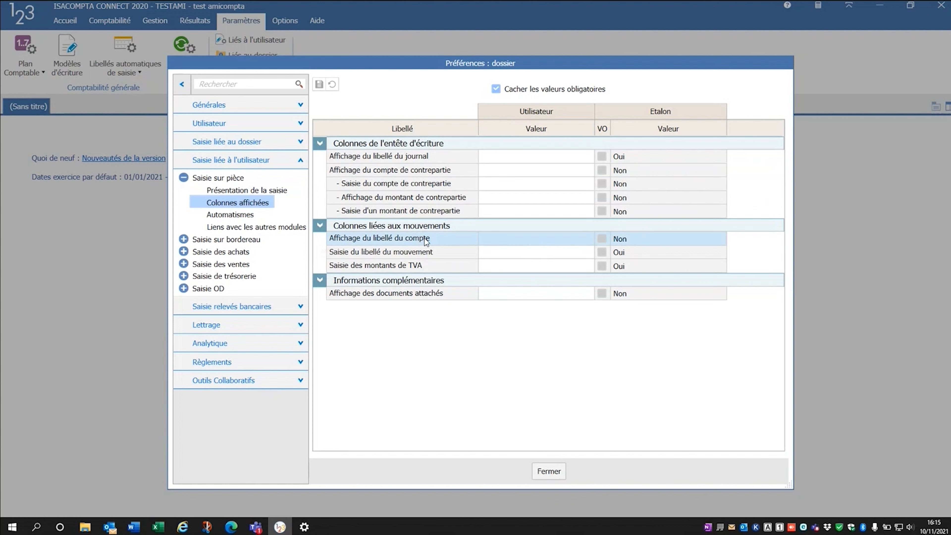
pyautogui.click(523, 238)
pyautogui.click(588, 239)
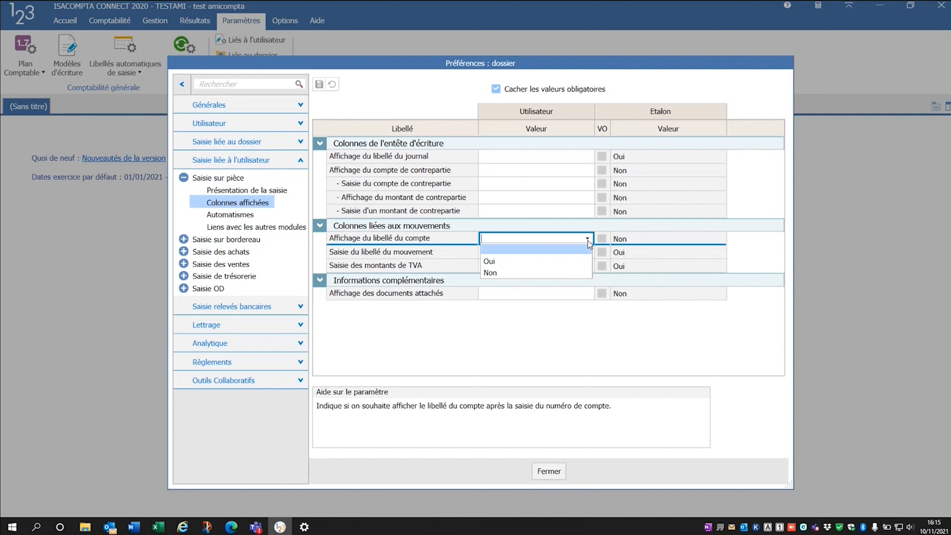
pyautogui.click(504, 261)
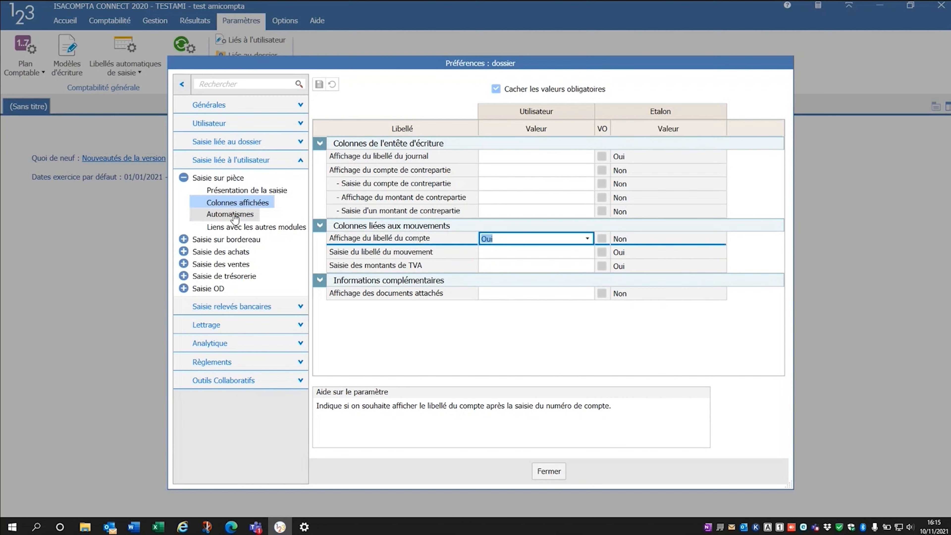
# - In the Automatismes of Saisie sur pièce, set the automatically generated counterpart line's label to Libellé du compte and save
pyautogui.click(233, 214)
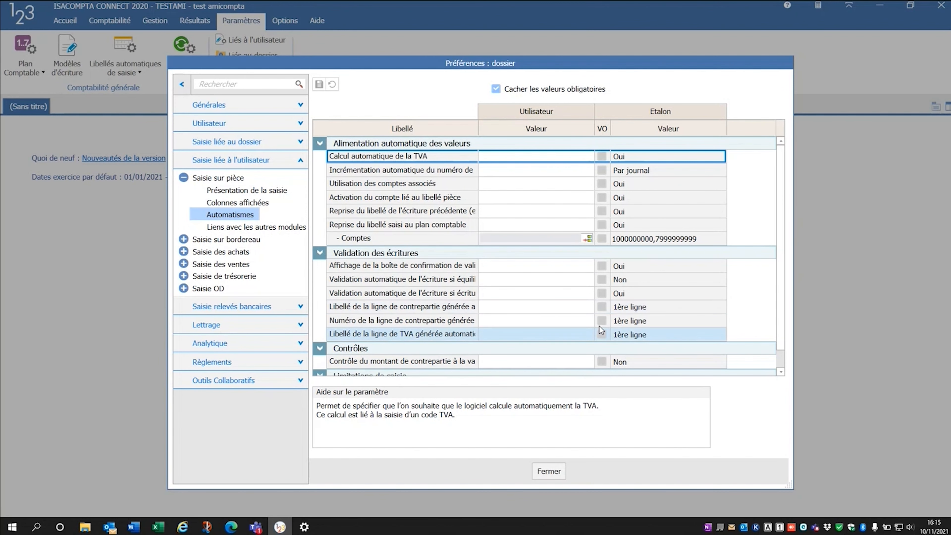
pyautogui.click(580, 305)
pyautogui.click(587, 306)
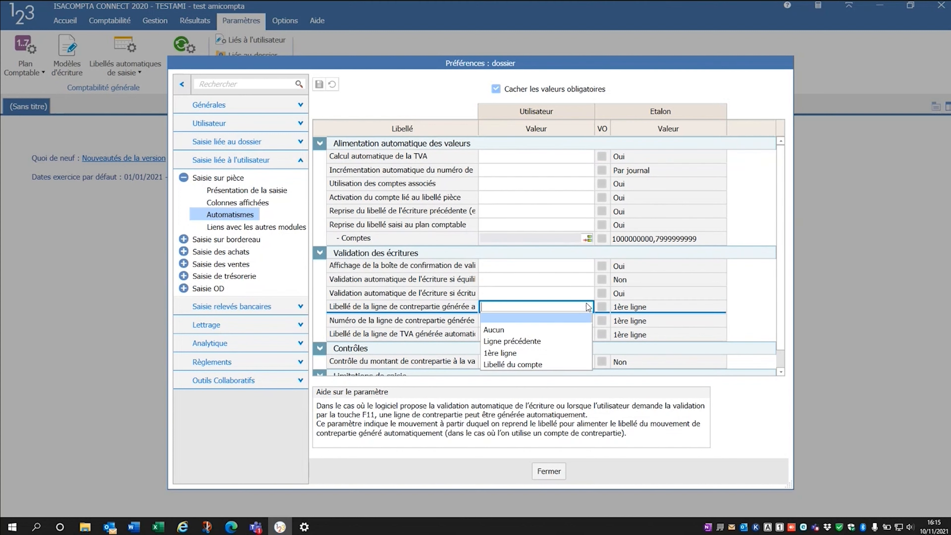
pyautogui.click(480, 127)
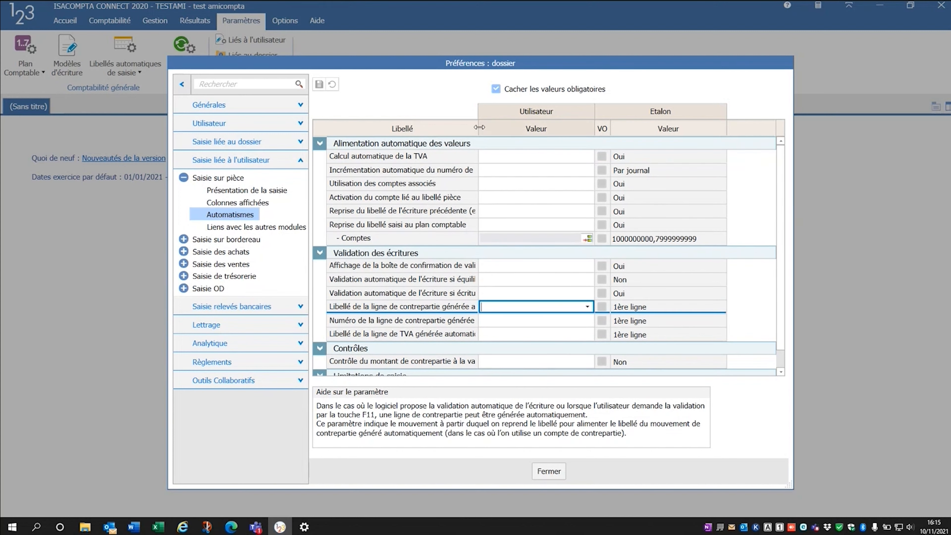
pyautogui.moveTo(475, 126); pyautogui.dragTo(524, 126)
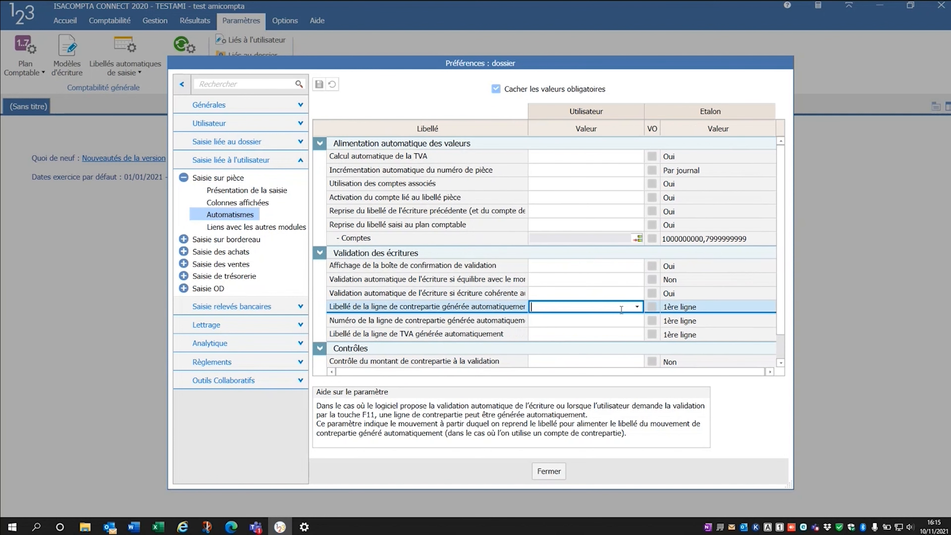
pyautogui.click(638, 306)
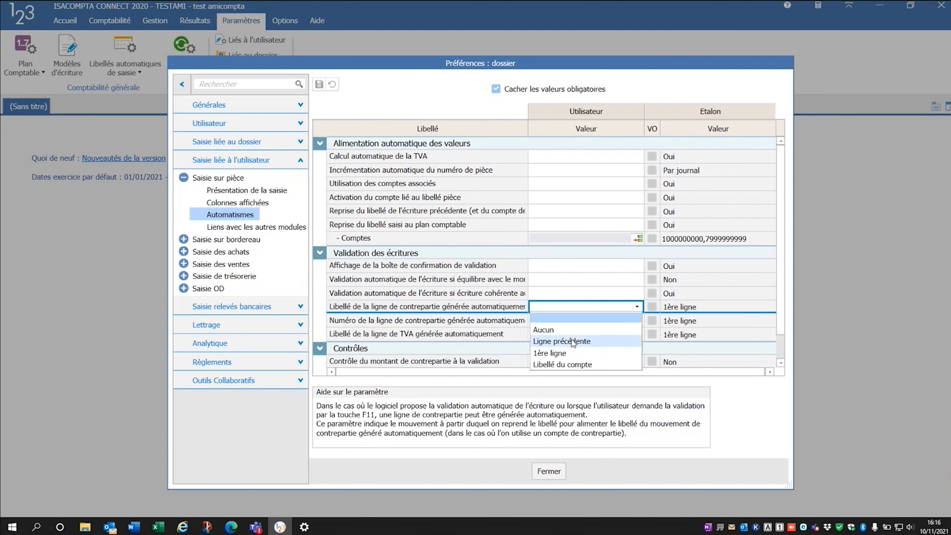
pyautogui.click(564, 364)
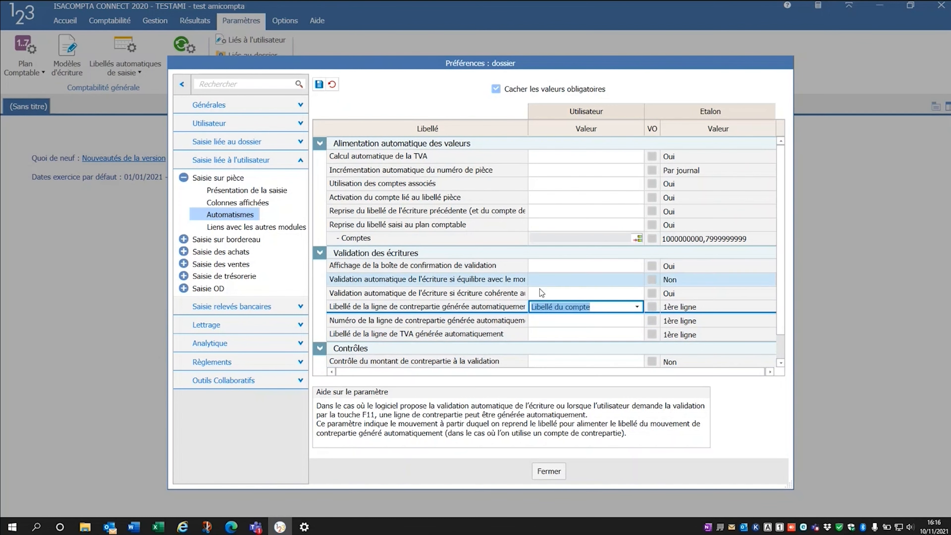
pyautogui.scroll(-1, 602, 266)
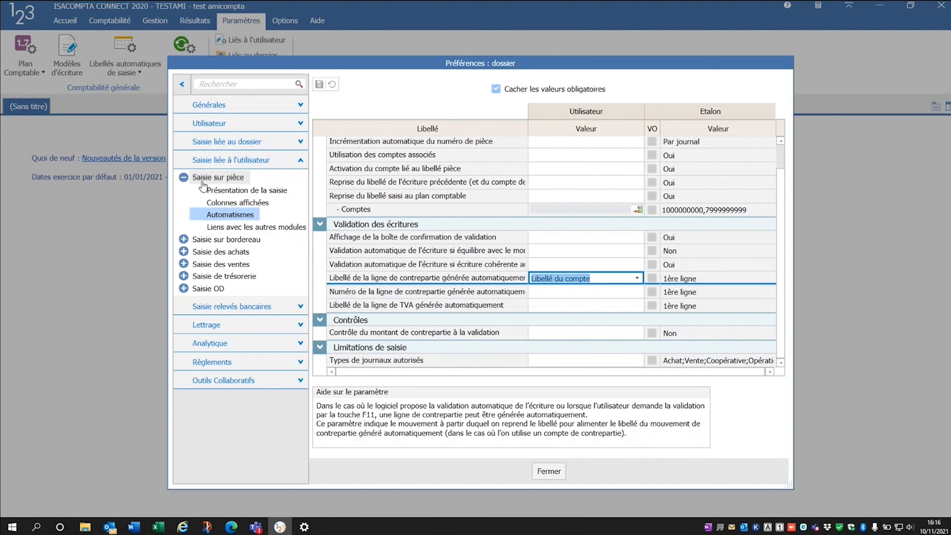
# - In the displayed columns of Saisie des achats, set Affichage du libellé du compte to Oui and save
pyautogui.click(185, 253)
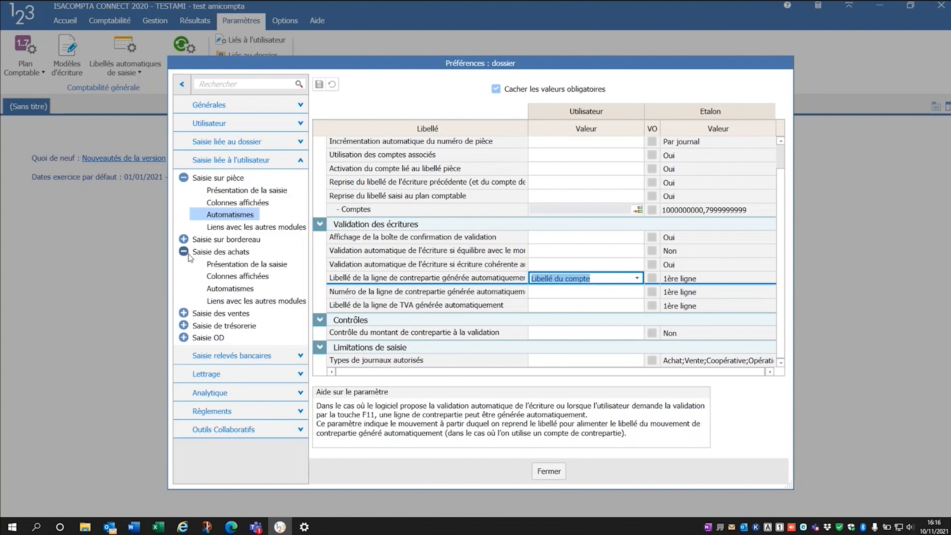
pyautogui.click(245, 277)
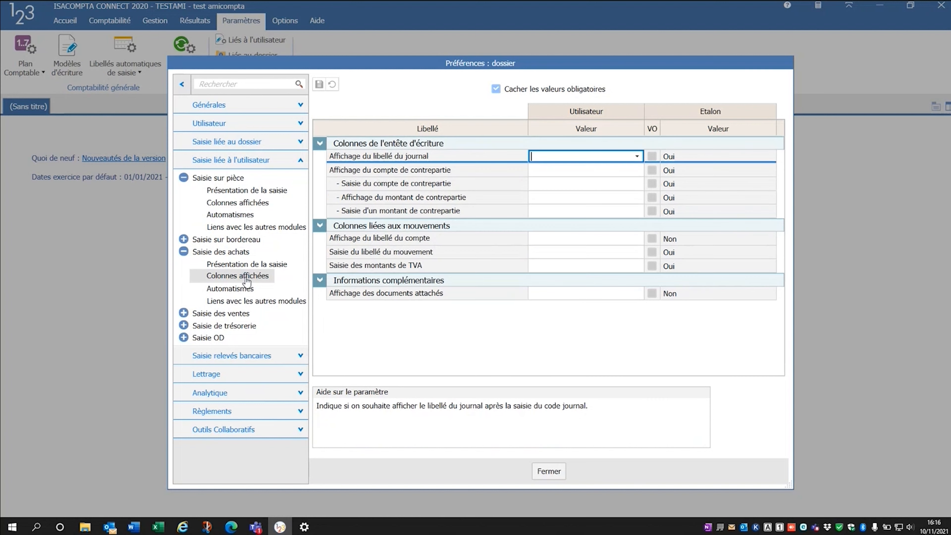
pyautogui.click(561, 241)
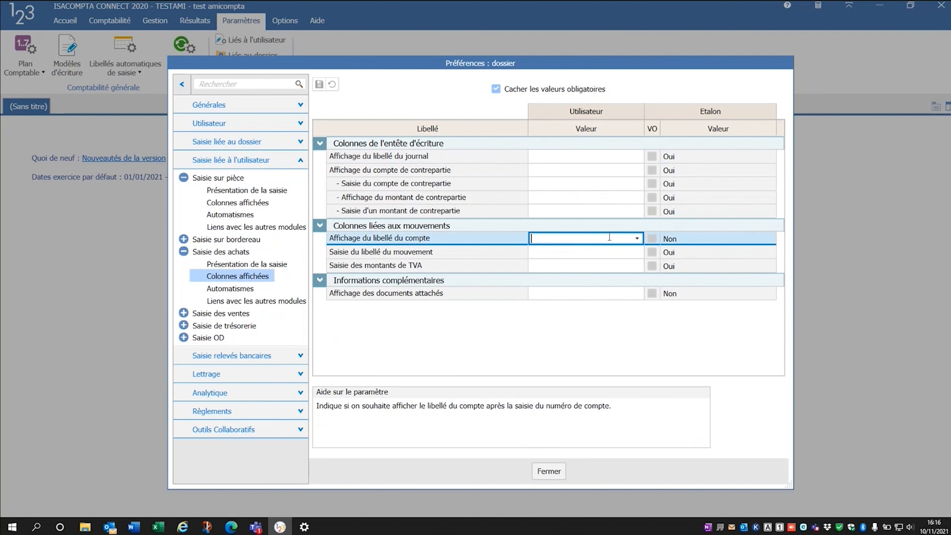
pyautogui.click(637, 239)
pyautogui.click(554, 259)
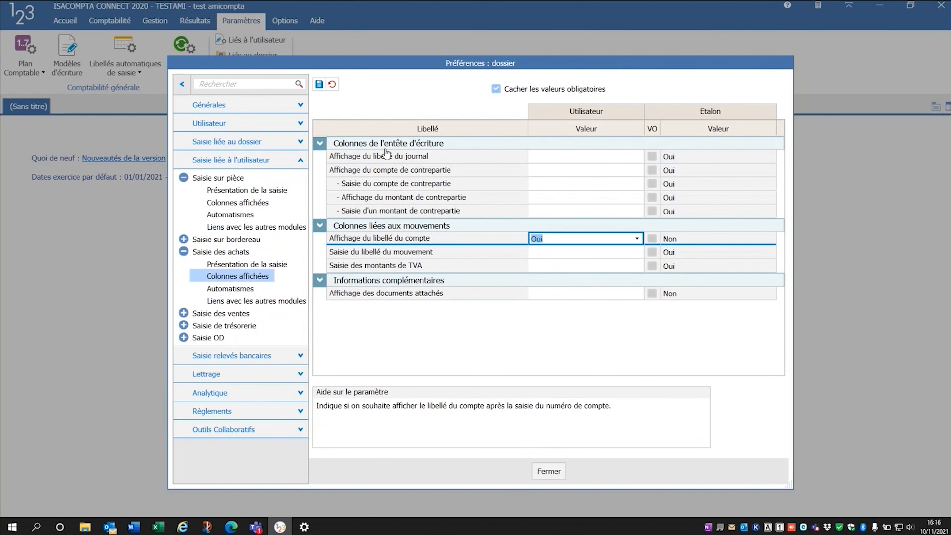
pyautogui.click(319, 84)
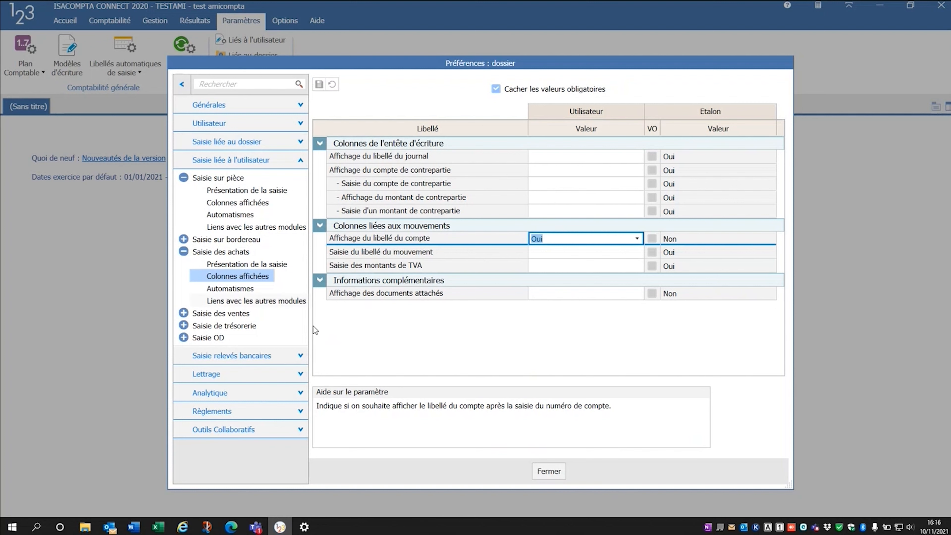
# - In the Automatismes of Saisie des achats, set the automatically generated counterpart line's label to Libellé du compte and save
pyautogui.click(238, 290)
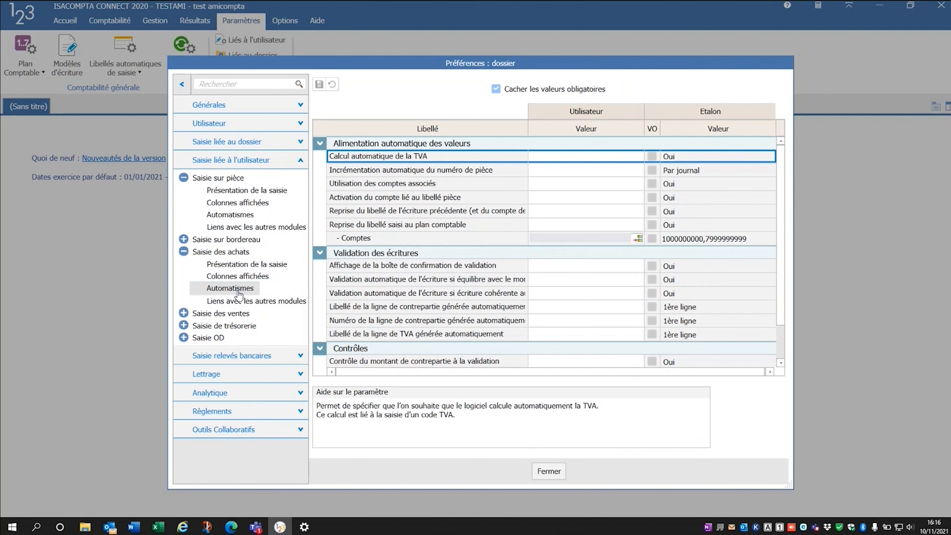
pyautogui.click(621, 308)
pyautogui.click(638, 307)
pyautogui.click(575, 362)
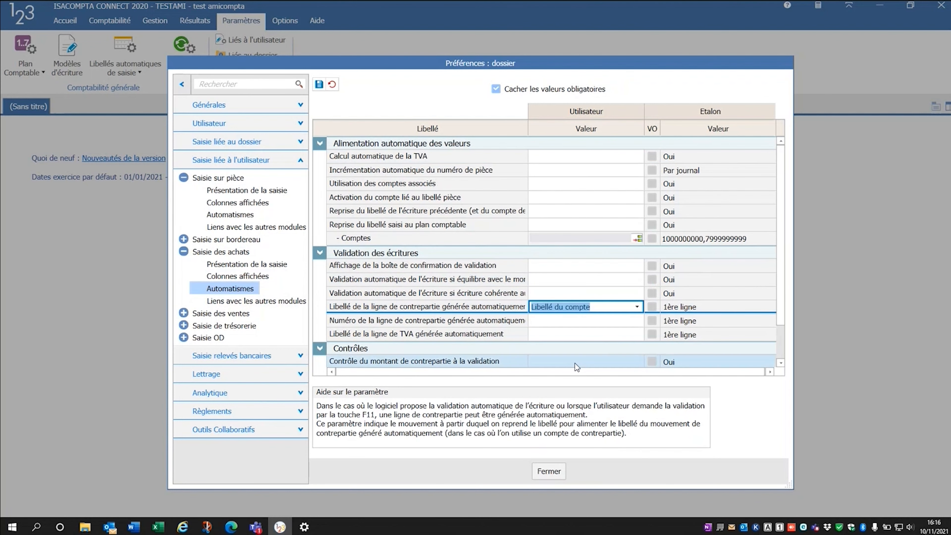
pyautogui.click(319, 85)
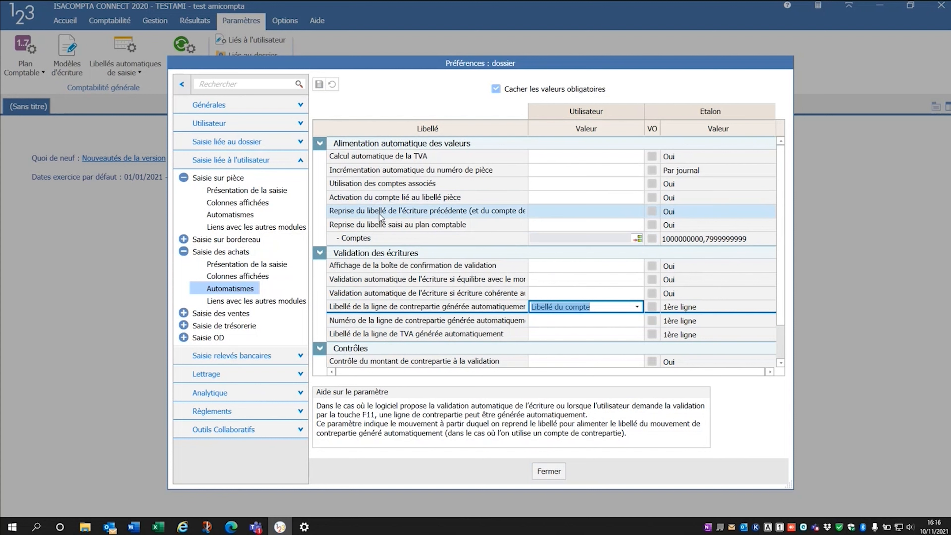
# - Set Reprise du libellé de l'écriture précédente to Non for Saisie des achats, save, and close the preferences
pyautogui.click(569, 211)
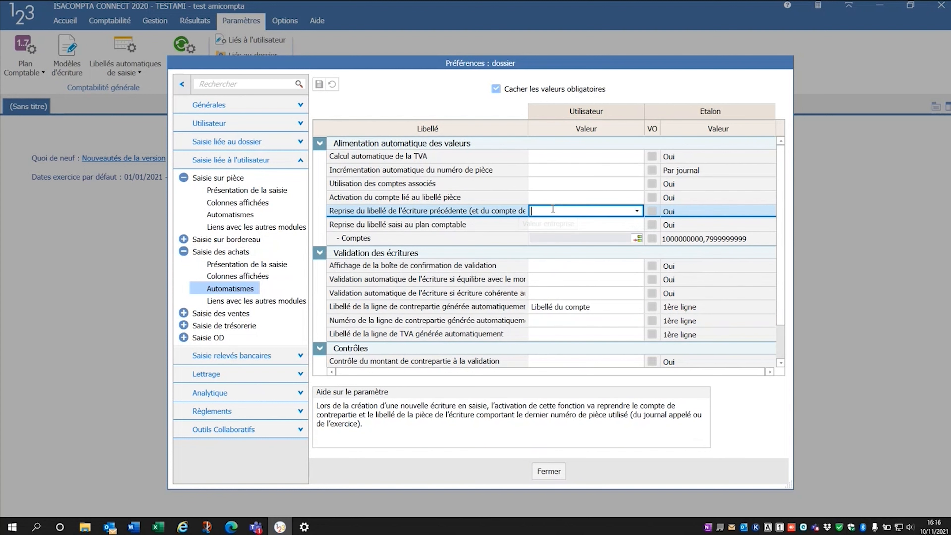
pyautogui.click(638, 211)
pyautogui.click(539, 245)
pyautogui.click(321, 86)
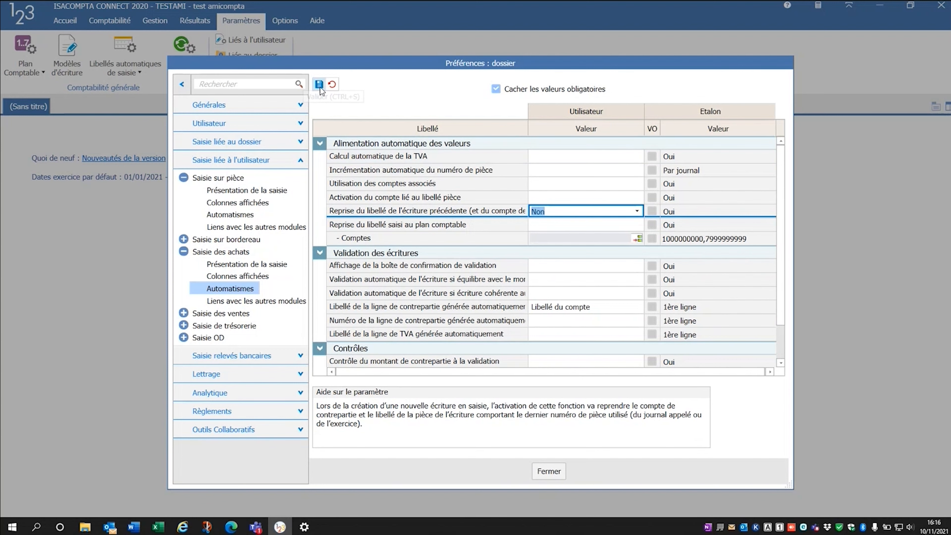
pyautogui.click(552, 470)
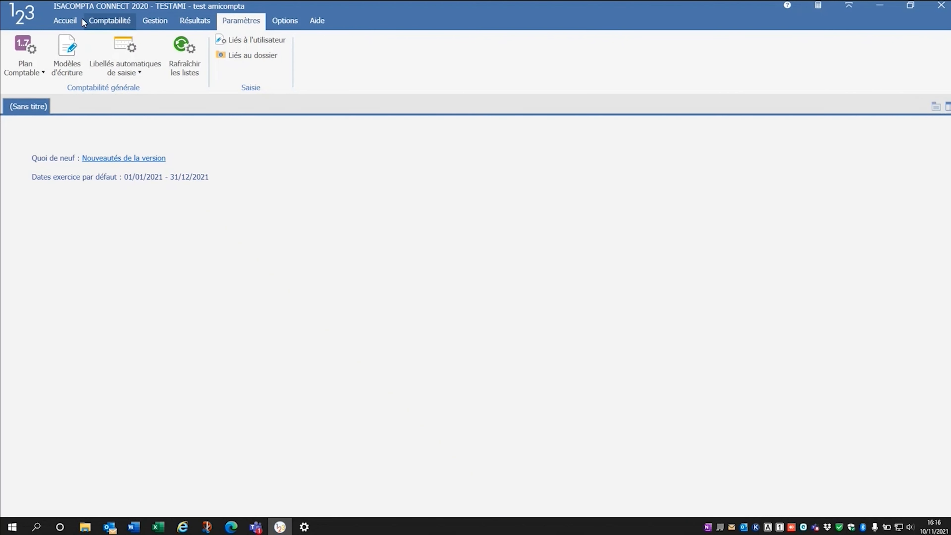
# - Open purchase entry and set voucher 7's counterpart to 401EDF with a credit of 240
pyautogui.click(65, 21)
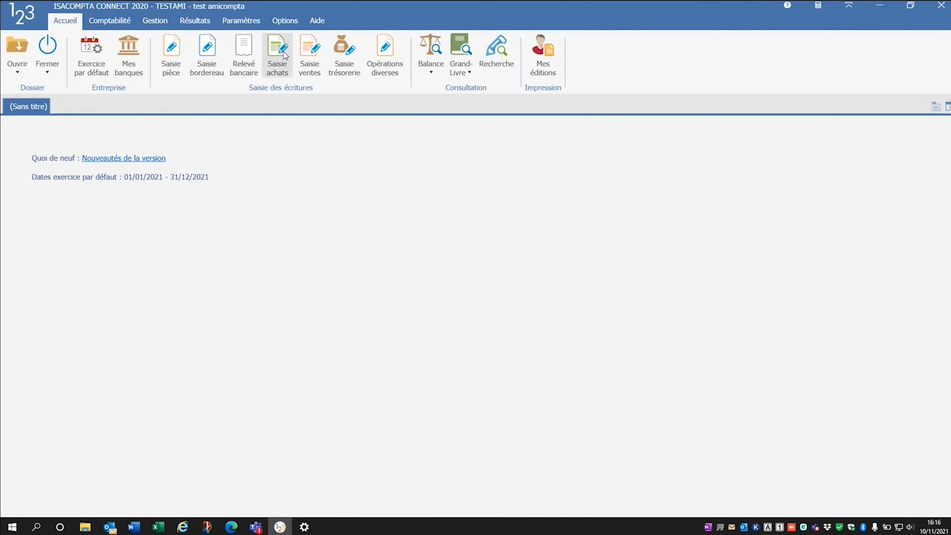
pyautogui.click(277, 56)
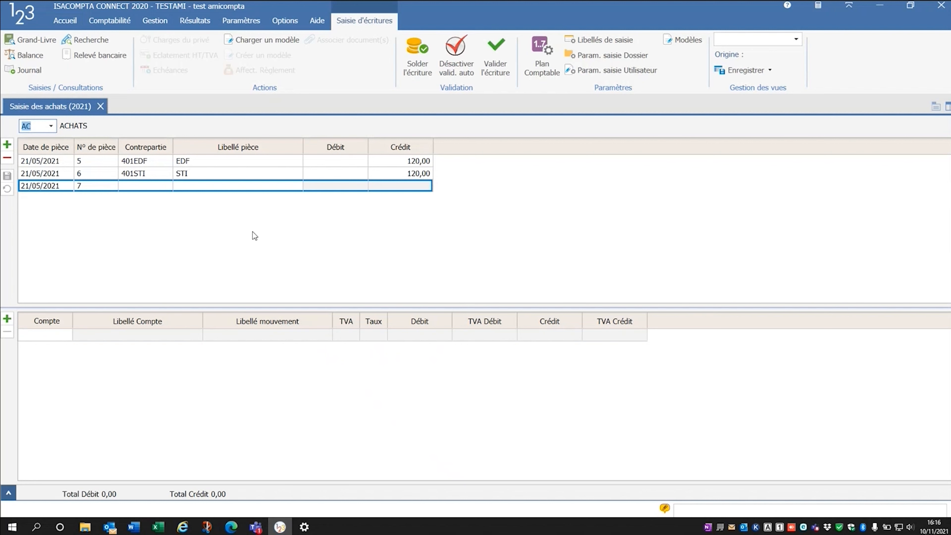
pyautogui.click(40, 190)
pyautogui.click(48, 339)
pyautogui.click(131, 189)
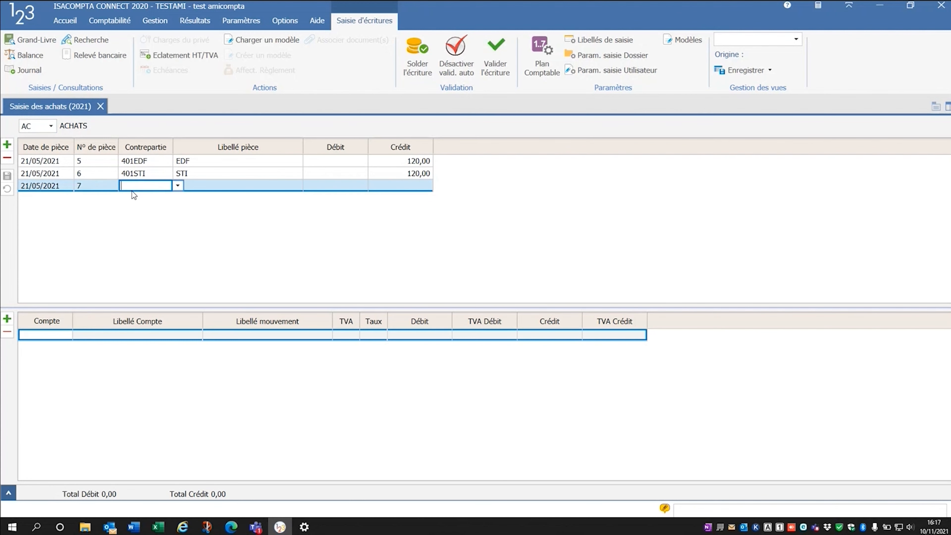
pyautogui.write('401EDF')
pyautogui.press('Return')
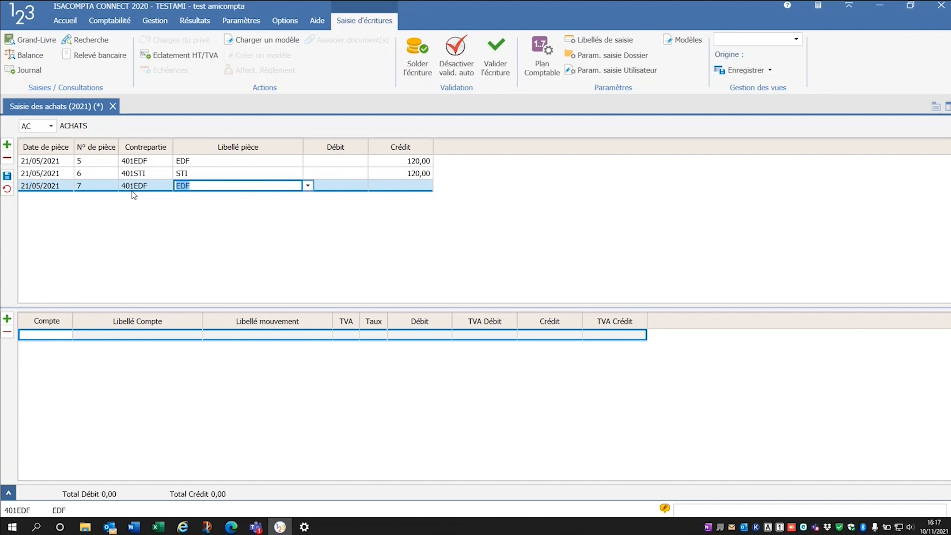
pyautogui.press('Return')
pyautogui.write('240')
pyautogui.press('Return')
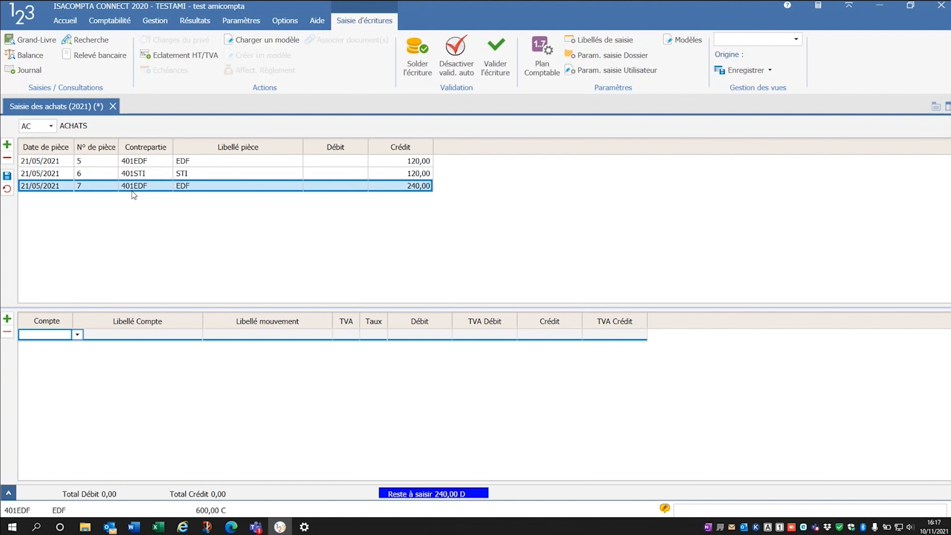
pyautogui.write('6061000000')
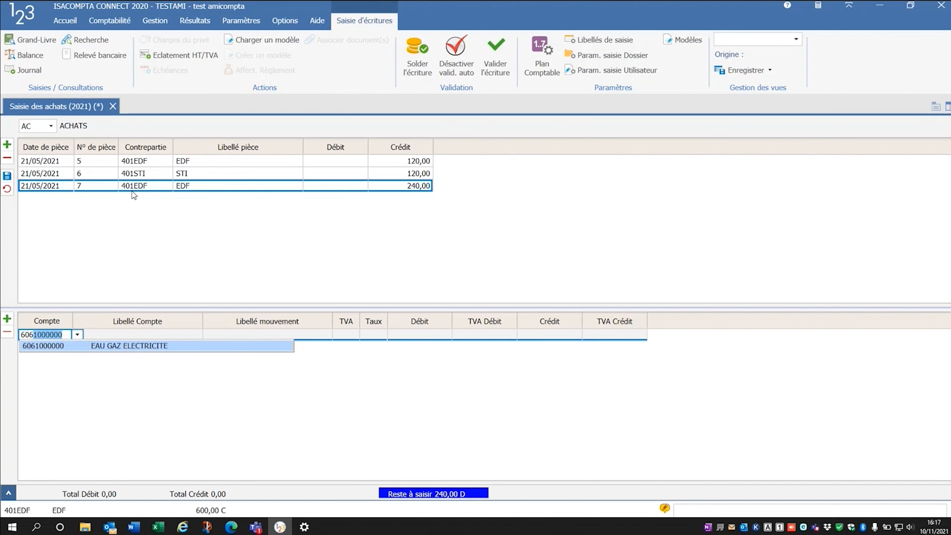
pyautogui.press('Return')
pyautogui.press('Return')
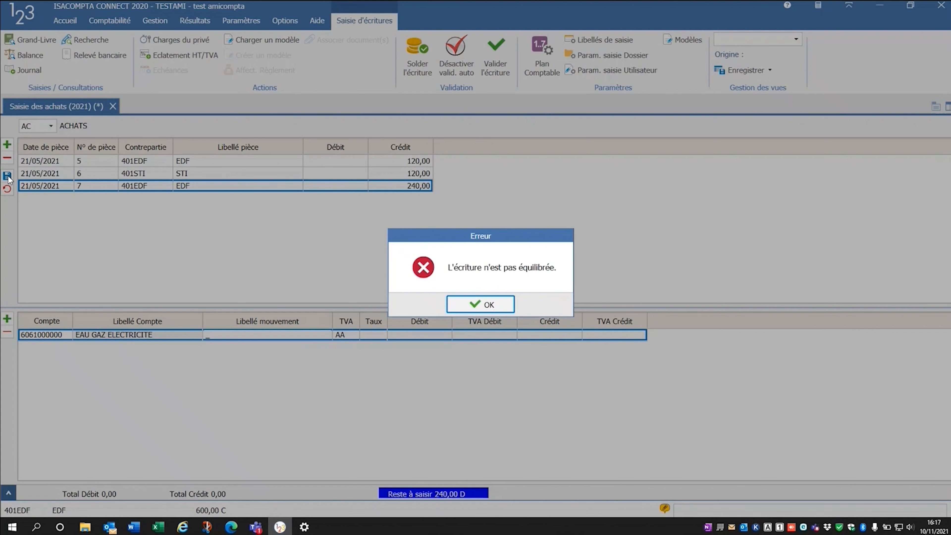
pyautogui.click(486, 303)
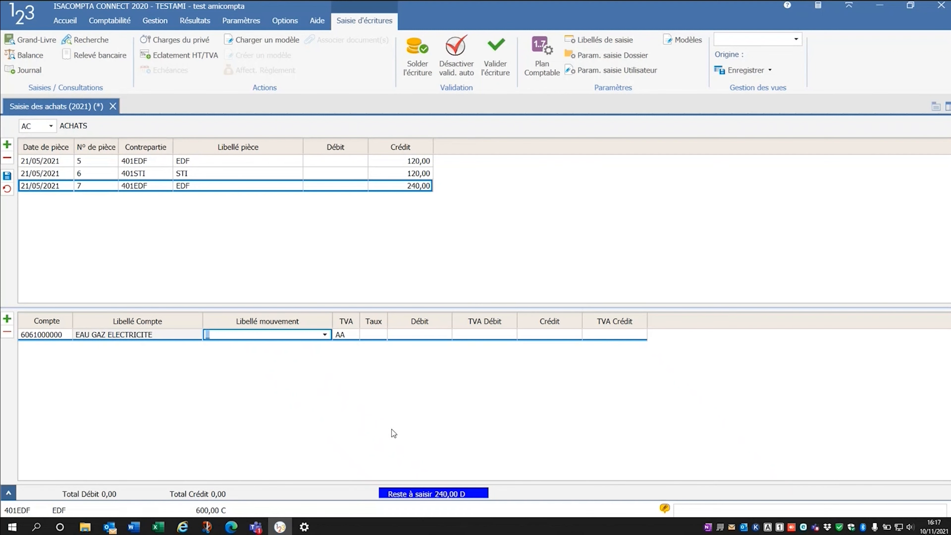
# - Label voucher 7's movement ELEC with a 200 debit, validate the entry, and close purchase entry
pyautogui.write('ELEC')
pyautogui.press('Return')
pyautogui.write('200')
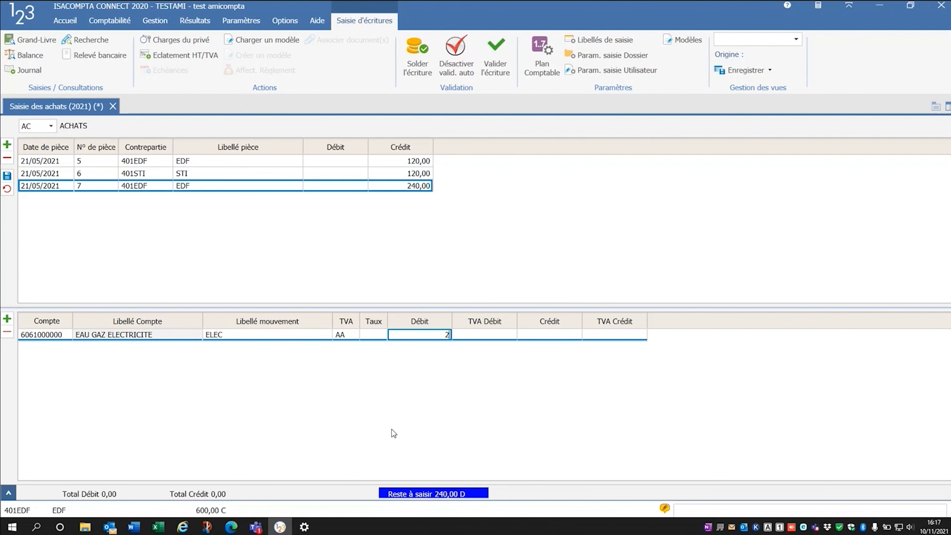
pyautogui.press('Return')
pyautogui.press('Return')
pyautogui.press('Return')
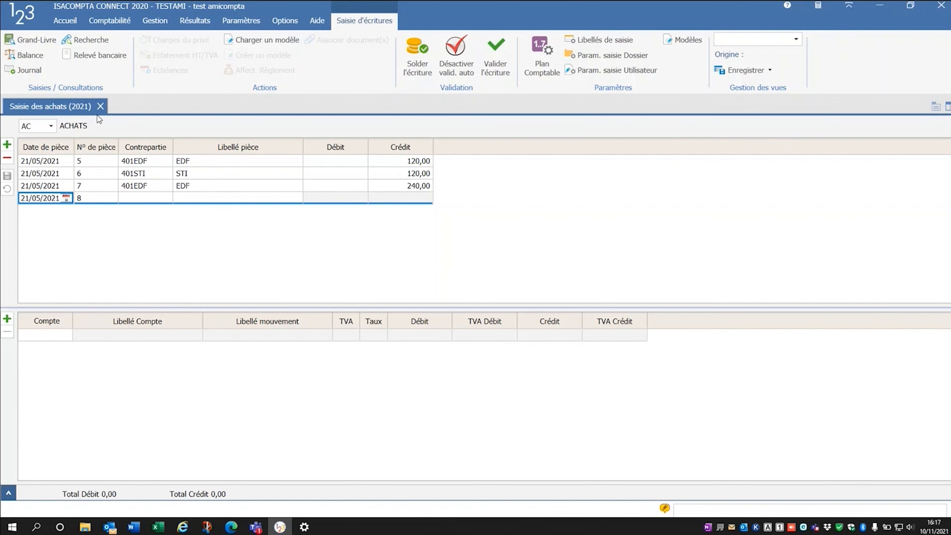
pyautogui.click(99, 107)
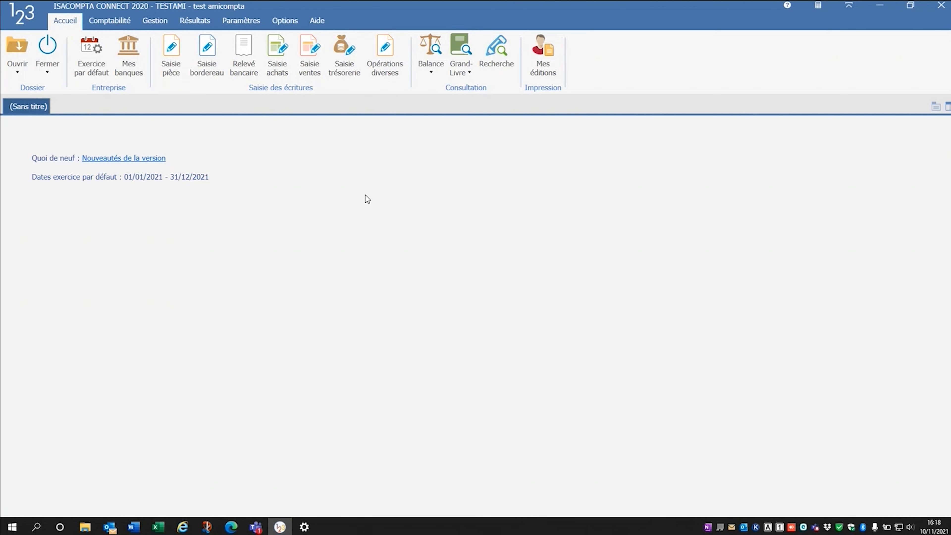
# - Reopen purchase entry and record voucher 8 as a credit note with counterpart 401EDF and a debit of 120
pyautogui.hotkey('alt', 'Tab')
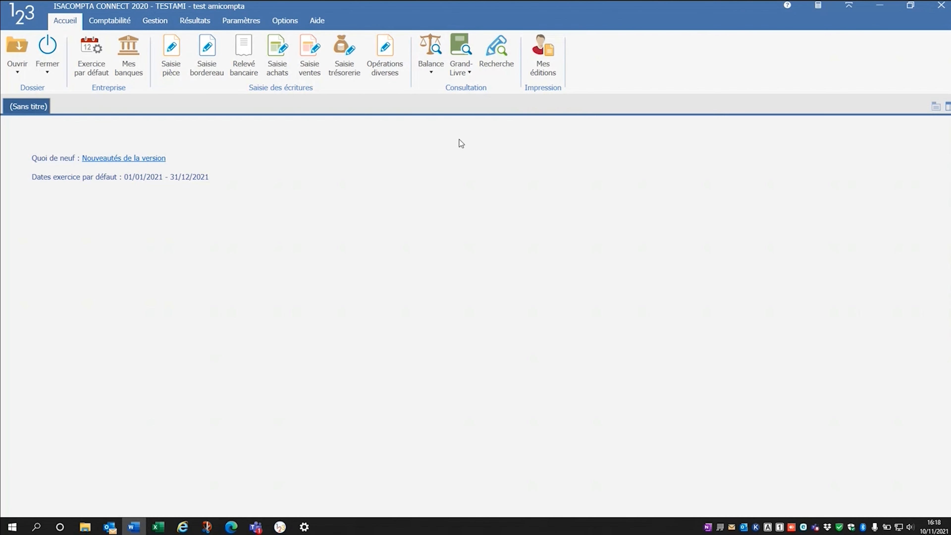
pyautogui.click(282, 70)
pyautogui.click(282, 70)
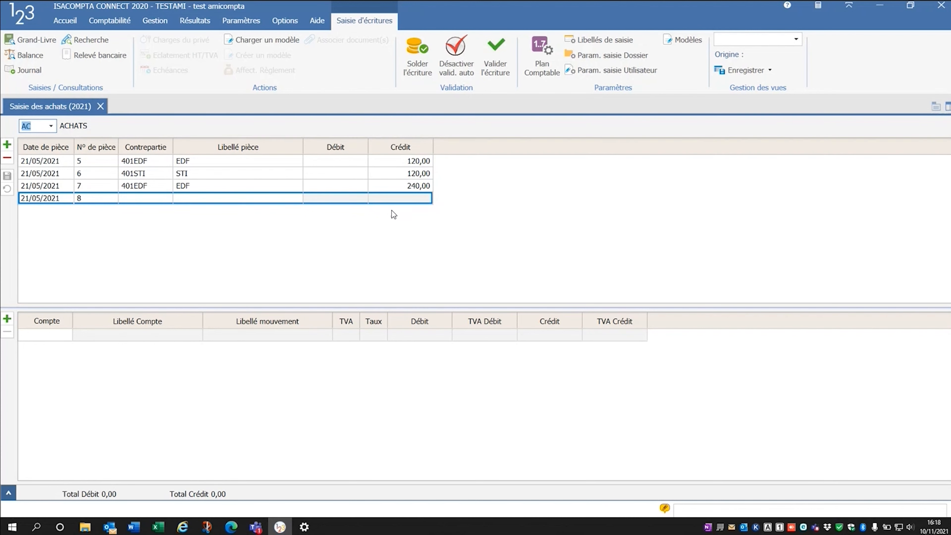
pyautogui.click(401, 202)
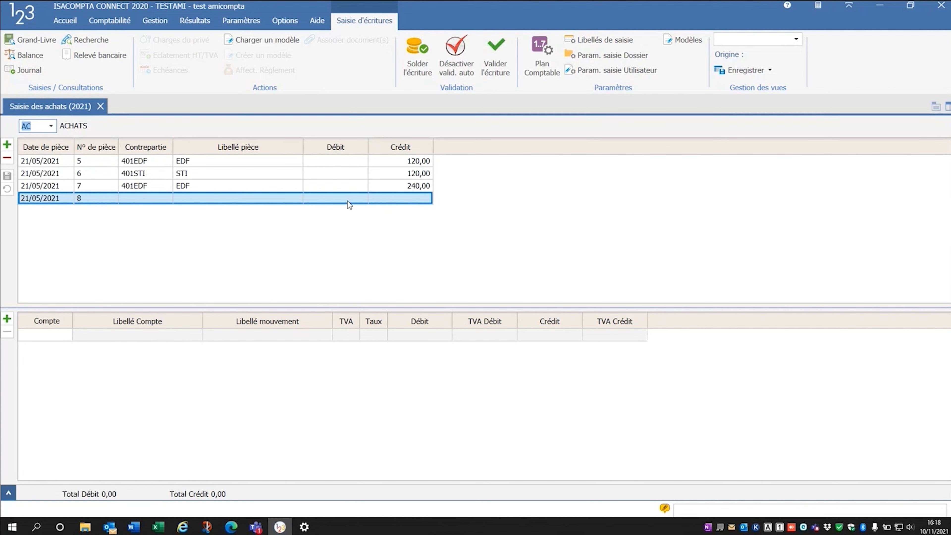
pyautogui.click(137, 202)
pyautogui.write('401EDF')
pyautogui.press('Tab')
pyautogui.press('Tab')
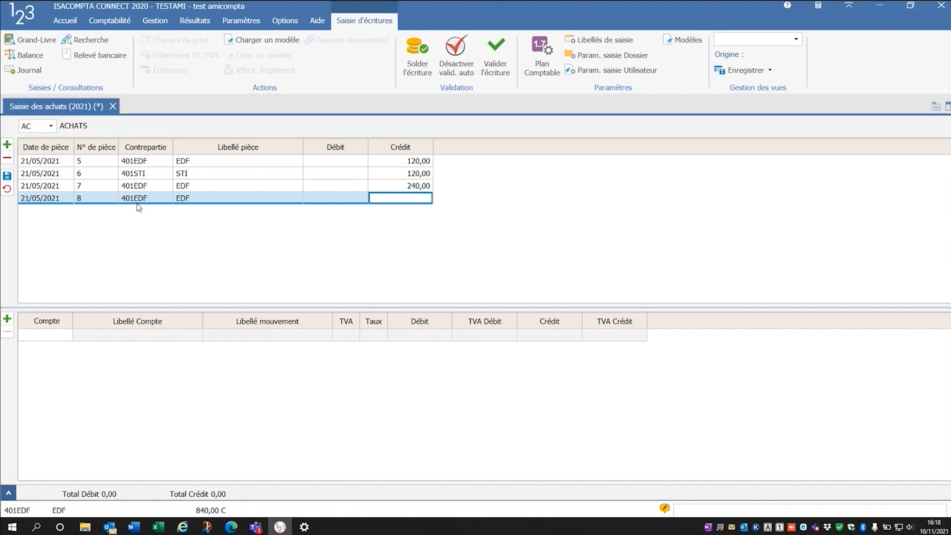
pyautogui.hotkey('shift', 'Tab')
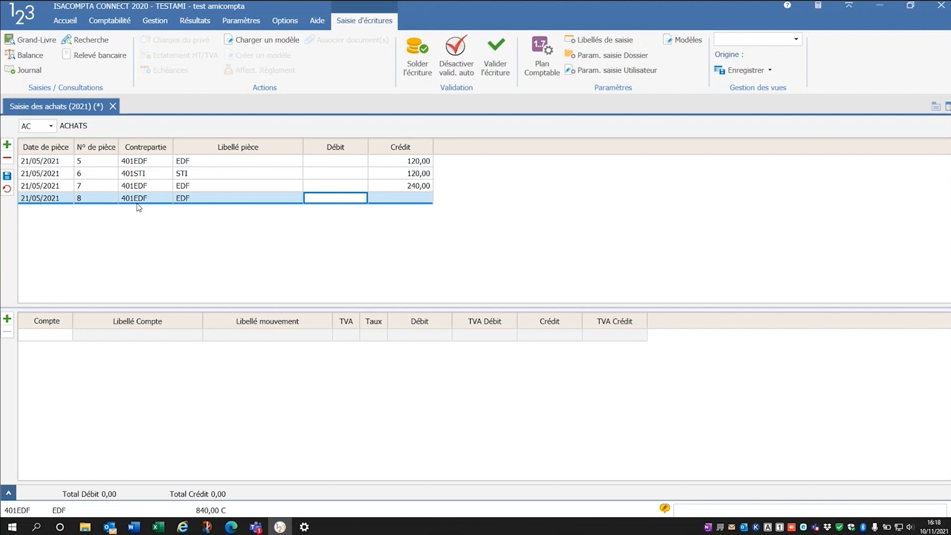
pyautogui.write('120')
pyautogui.press('Return')
pyautogui.press('Return')
pyautogui.write('ELEC')
pyautogui.press('Return')
pyautogui.press('Return')
pyautogui.press('Return')
pyautogui.write('100')
pyautogui.press('Return')
pyautogui.write('14')
pyautogui.press('BackSpace')
pyautogui.press('BackSpace')
pyautogui.write('40')
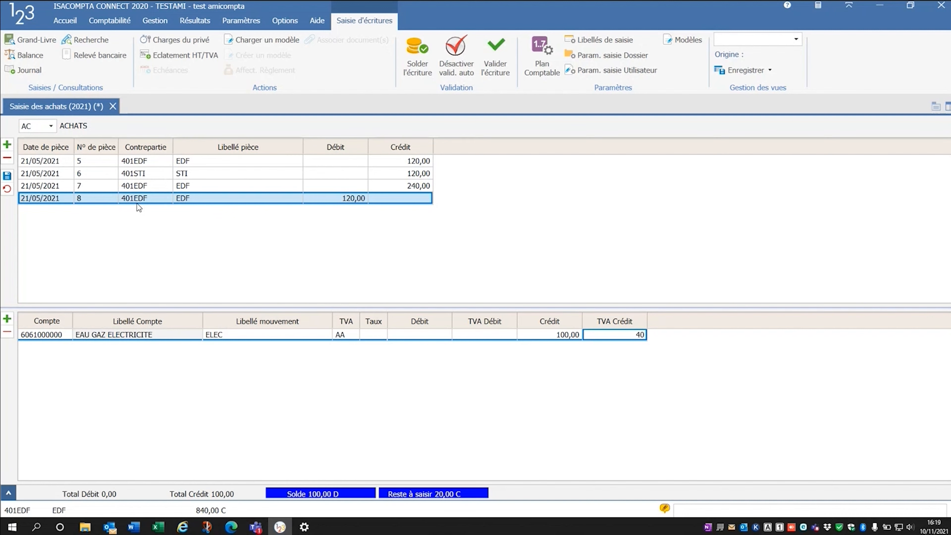
pyautogui.press('Return')
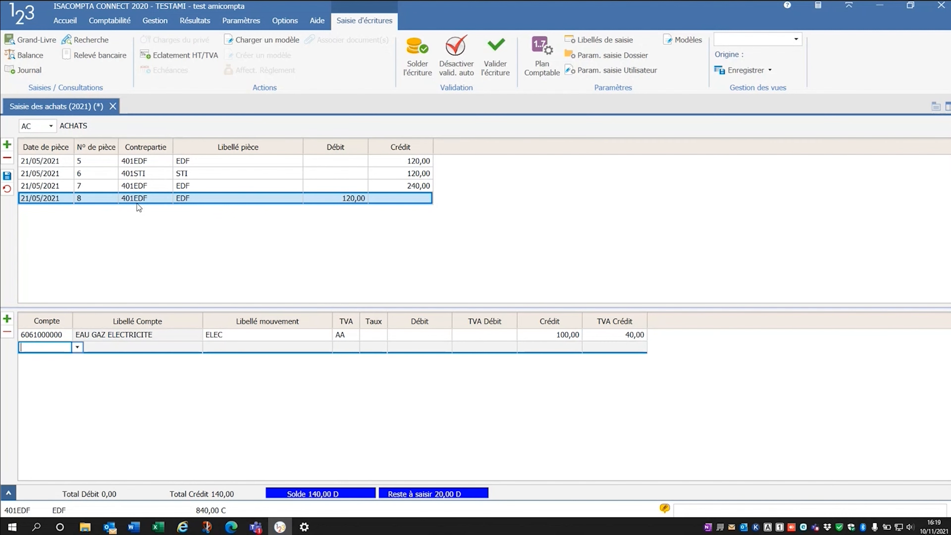
pyautogui.press('Return')
pyautogui.press('Right')
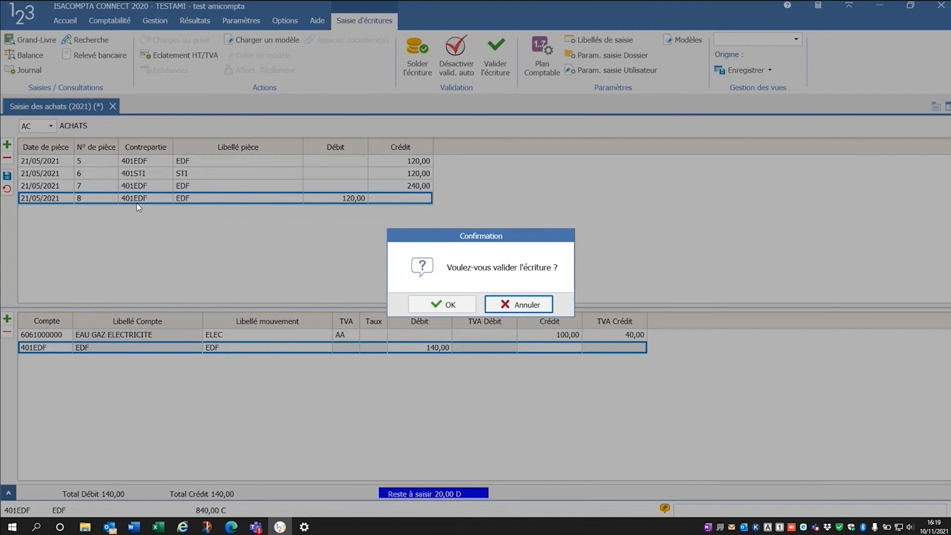
pyautogui.press('Return')
pyautogui.hotkey('ctrl', 'Delete')
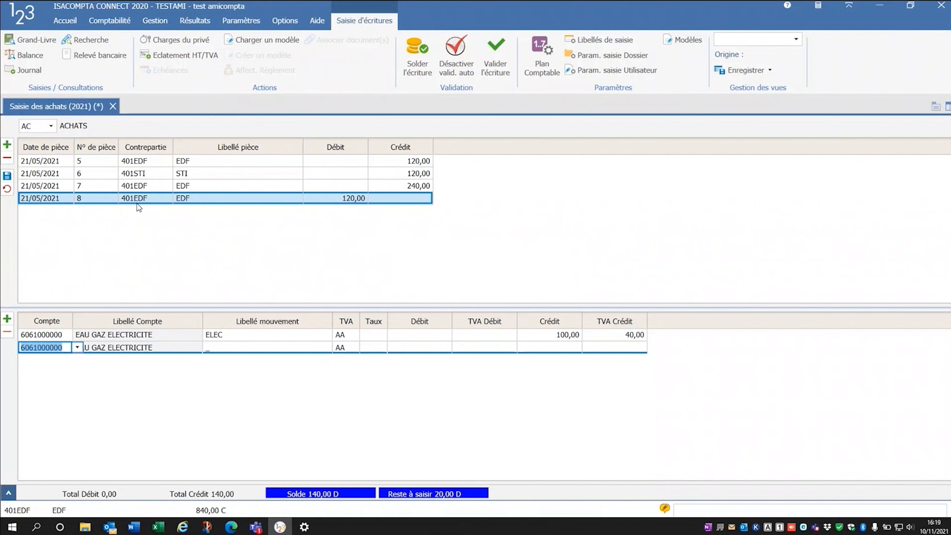
pyautogui.hotkey('ctrl', 'Delete')
# - Set the VAT credit of voucher 8's ELEC movement to 20, validate the entry, and close purchase entry
pyautogui.press('Return')
pyautogui.press('Return')
pyautogui.press('Return')
pyautogui.press('Return')
pyautogui.write('20')
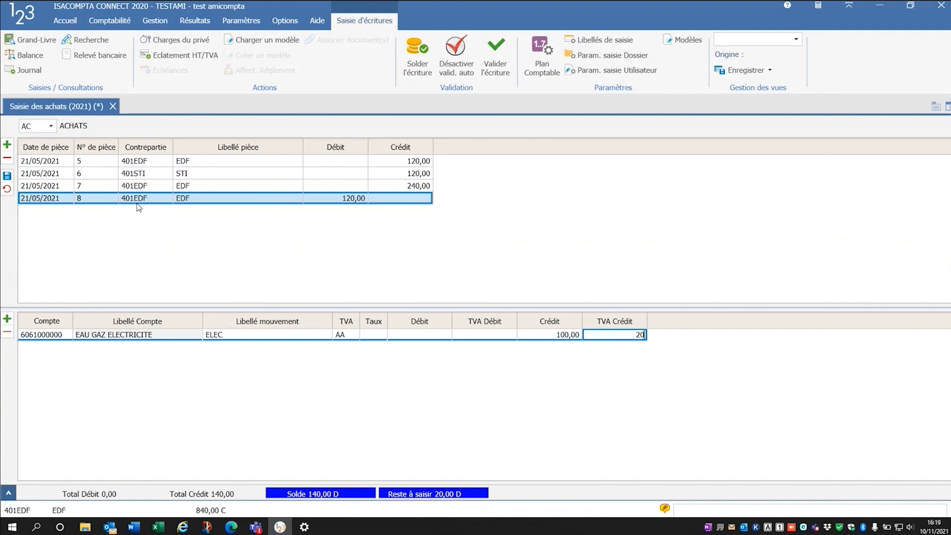
pyautogui.press('Return')
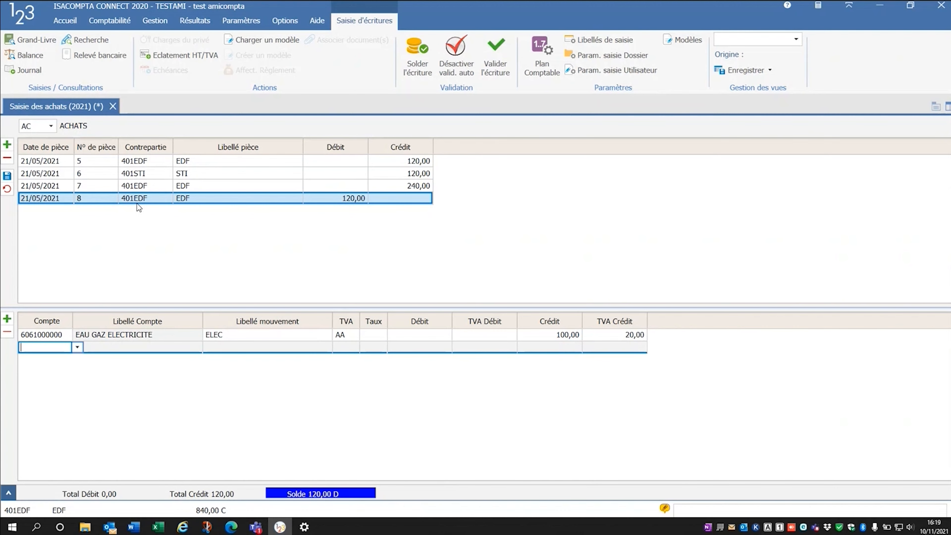
pyautogui.press('Return')
pyautogui.press('Return')
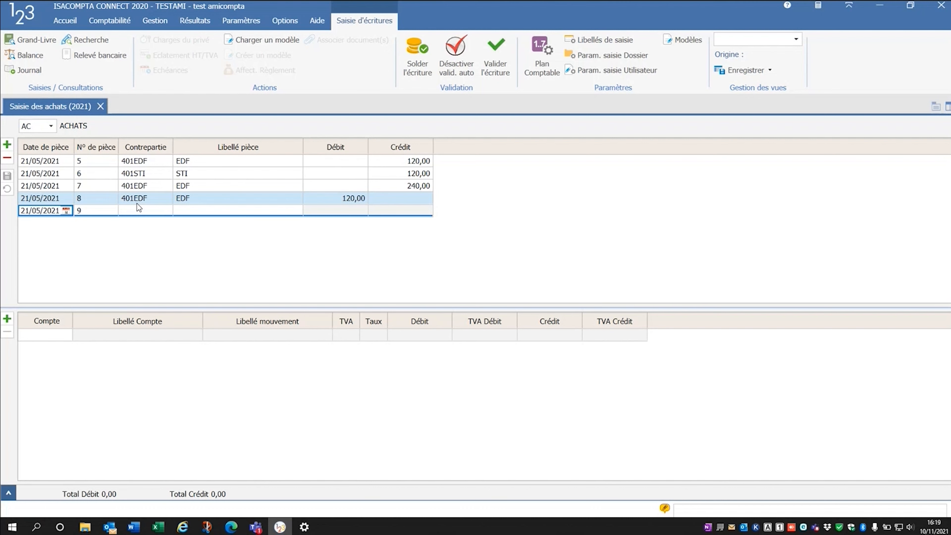
pyautogui.click(101, 106)
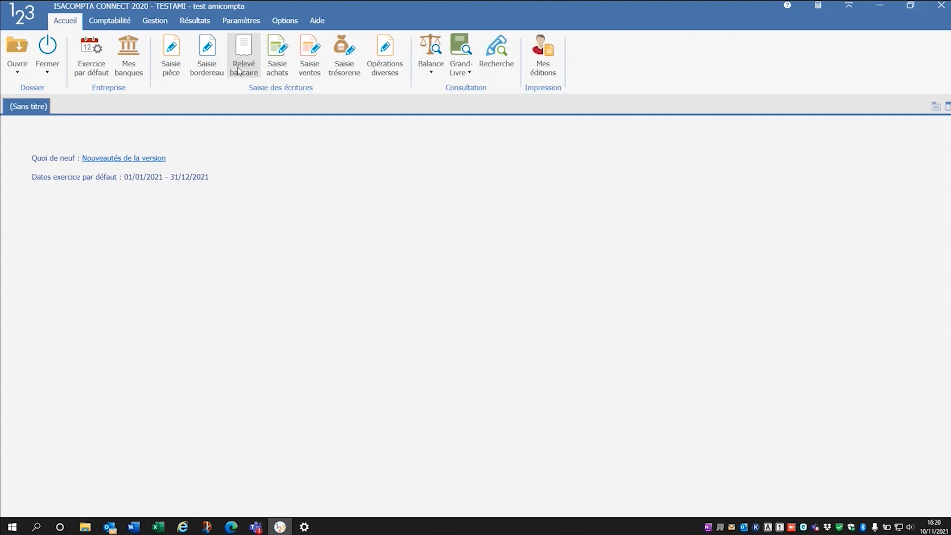
# - Open treasury entry, select the B1 BANQUE journal to view its entry grid, and close treasury entry
pyautogui.click(344, 54)
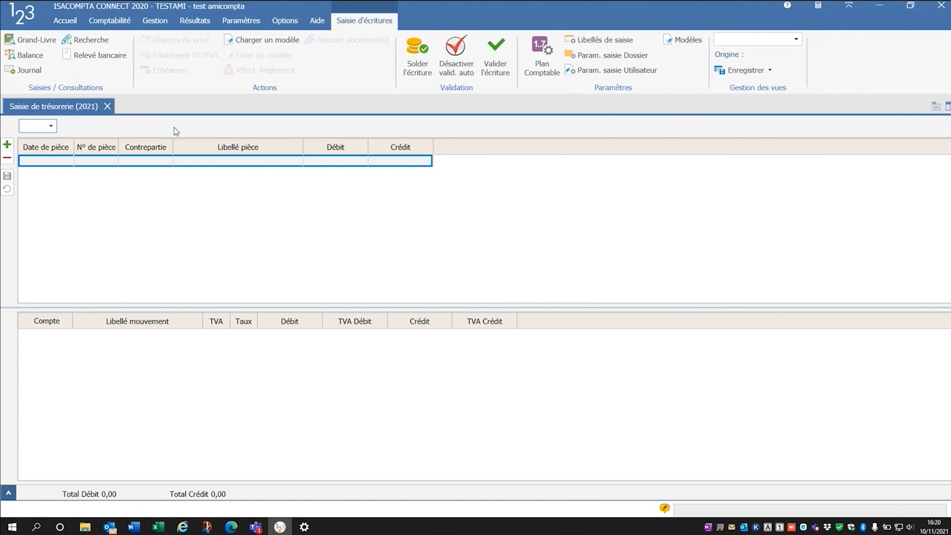
pyautogui.click(51, 125)
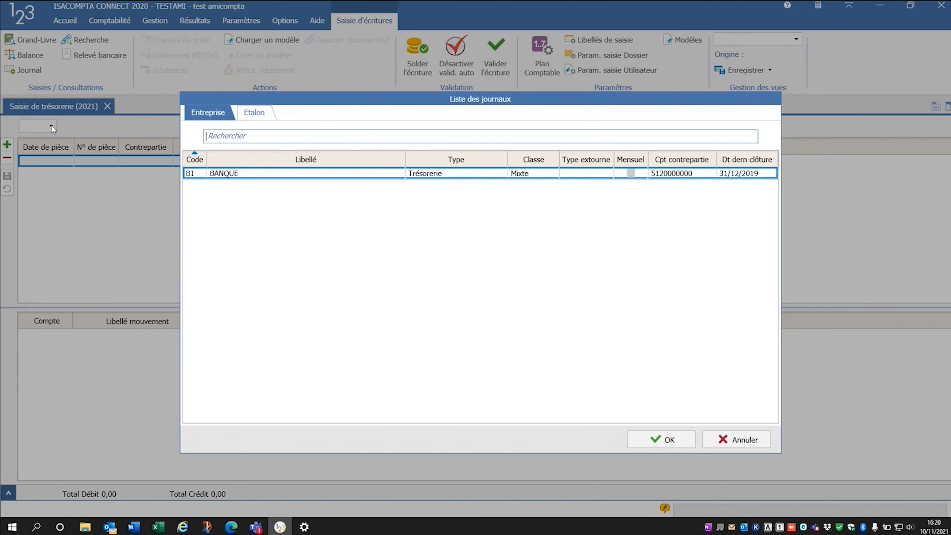
pyautogui.click(240, 175)
pyautogui.click(660, 435)
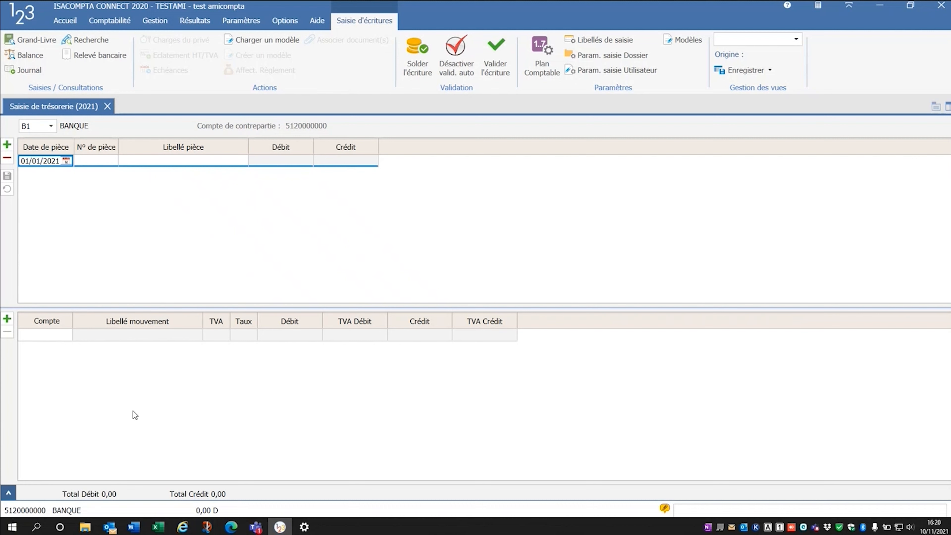
pyautogui.click(106, 107)
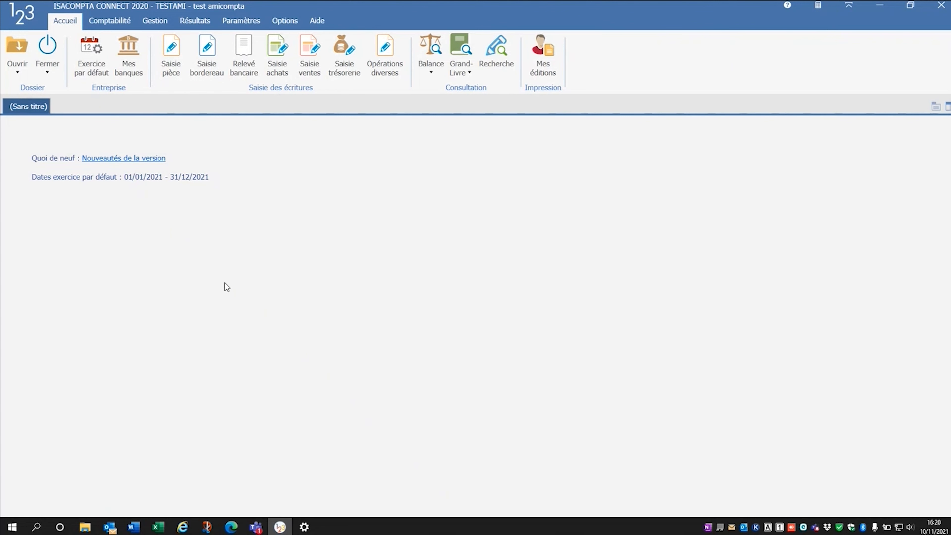
# - Open the bank statement and choose comptes (1).ofx from the Formation Isa collaboratif folder as the file to import
pyautogui.click(247, 56)
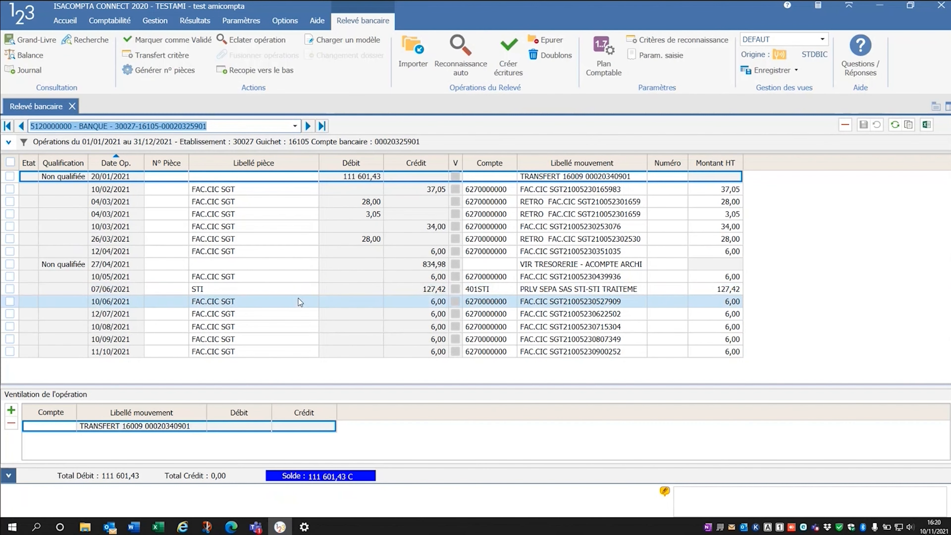
pyautogui.click(412, 52)
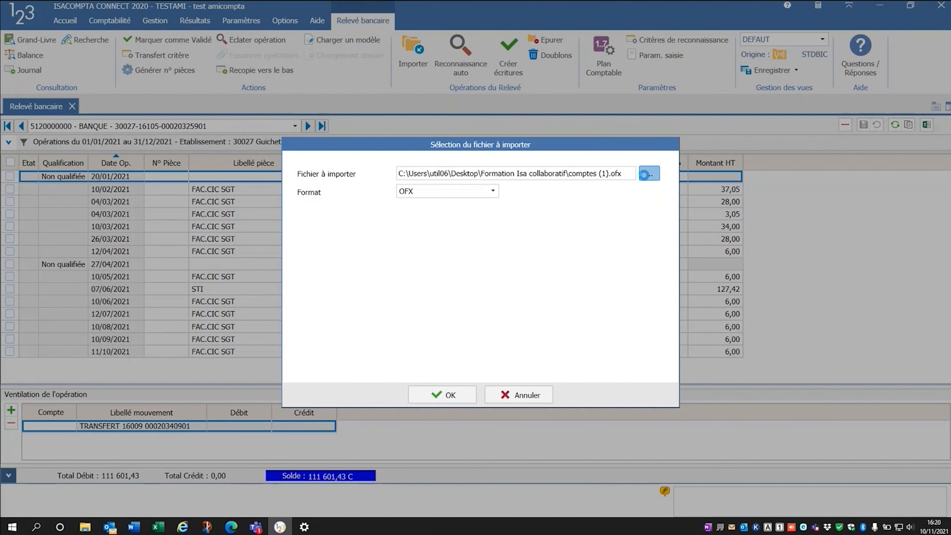
pyautogui.click(644, 176)
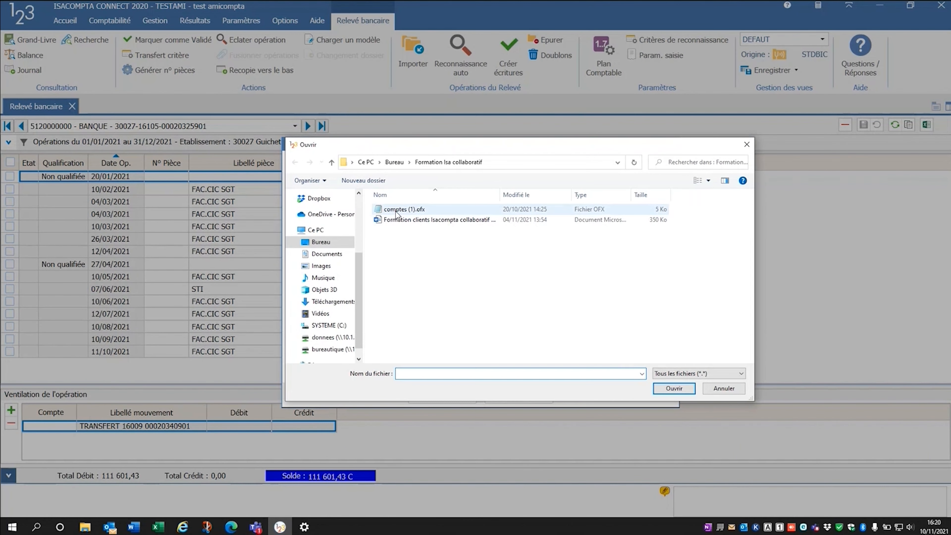
pyautogui.click(398, 210)
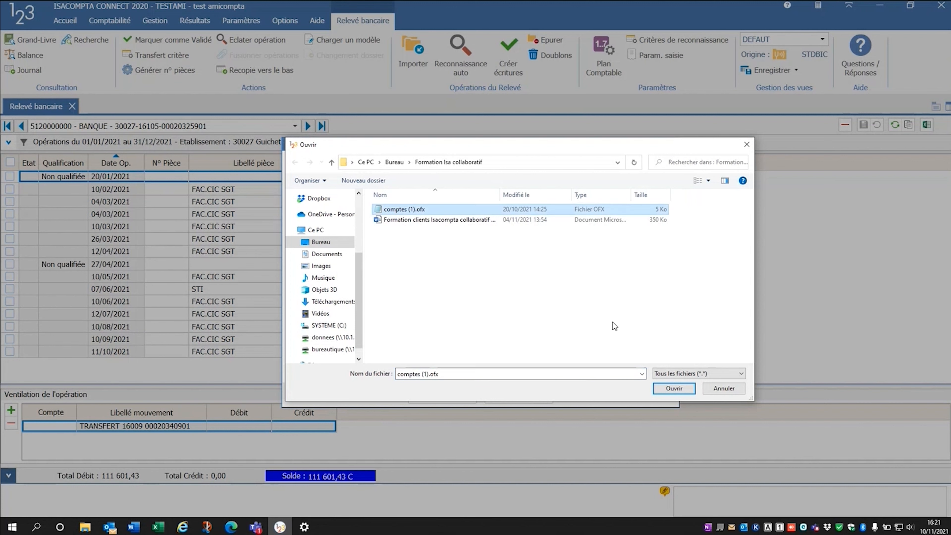
pyautogui.click(674, 390)
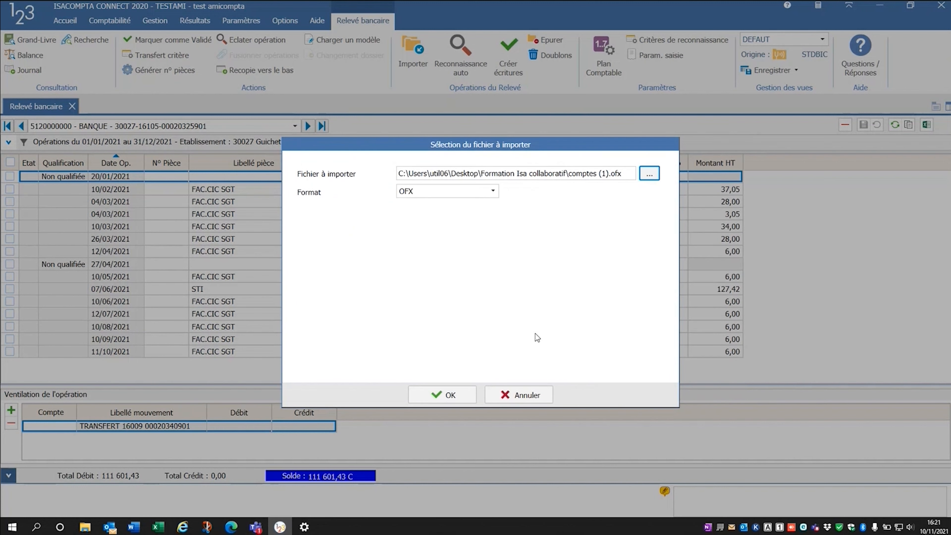
# - Check the available import formats, keep OFX, and launch the bank file import
pyautogui.click(494, 190)
pyautogui.click(494, 191)
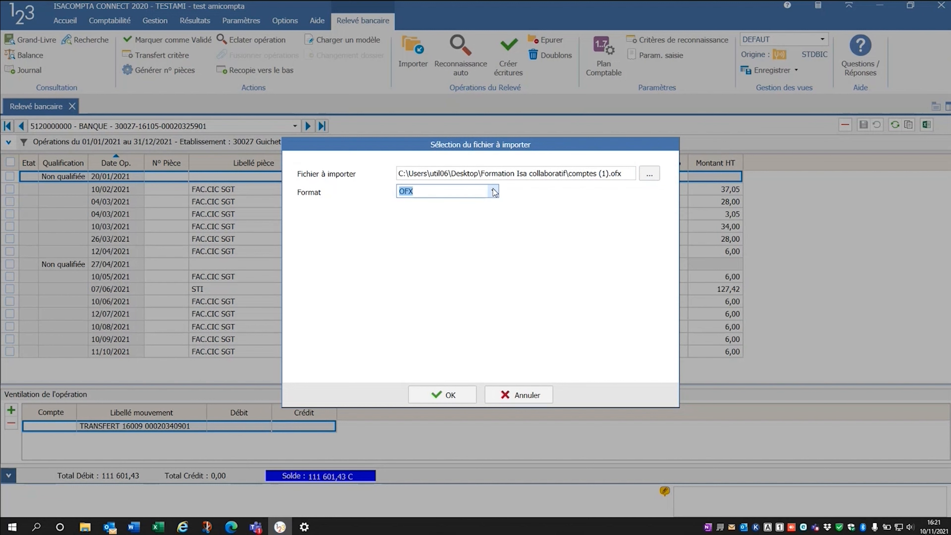
pyautogui.click(494, 192)
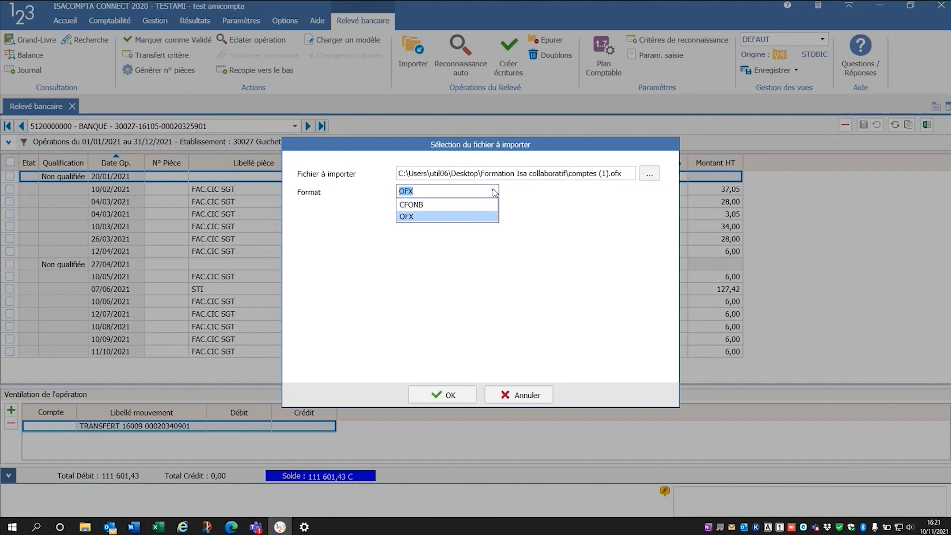
pyautogui.click(495, 193)
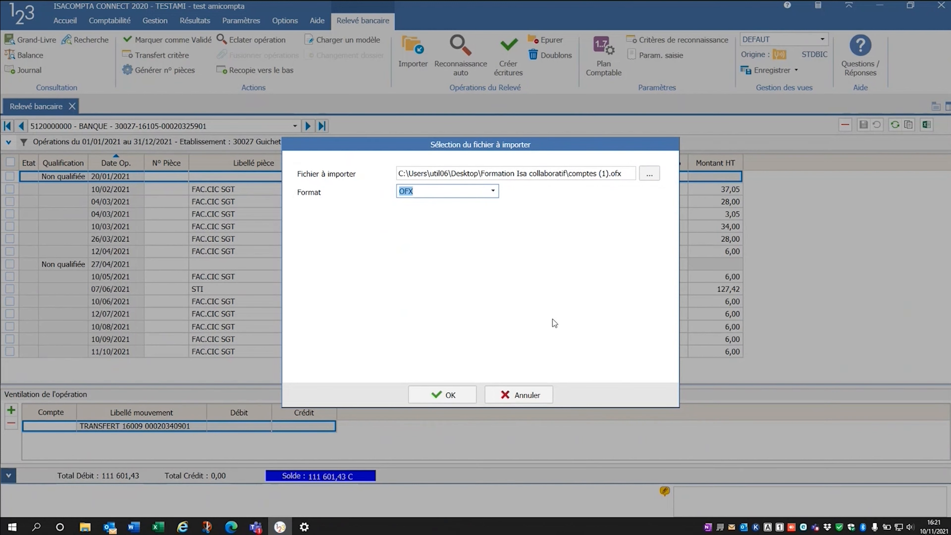
pyautogui.click(439, 395)
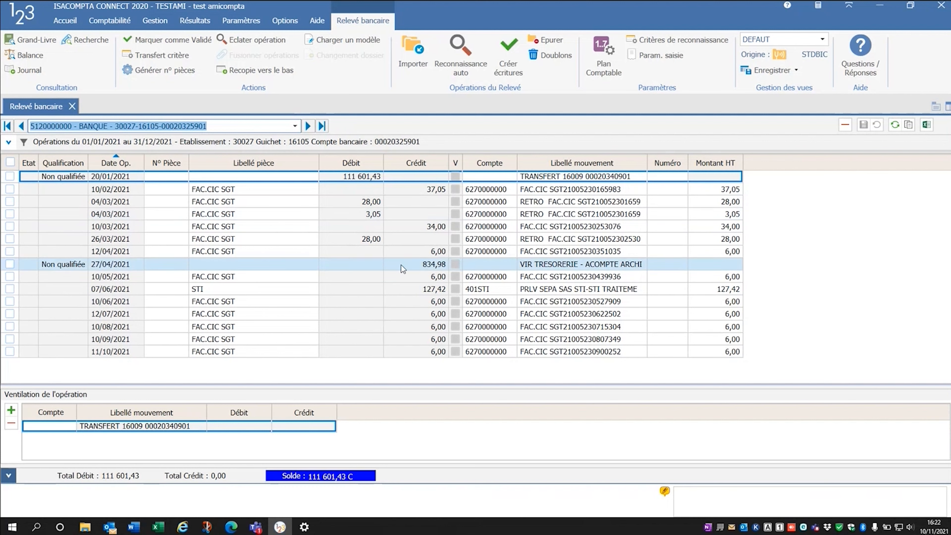
# - Clear the account assigned to every bank statement operation from 10/02/2021 to 11/10/2021
pyautogui.click(261, 189)
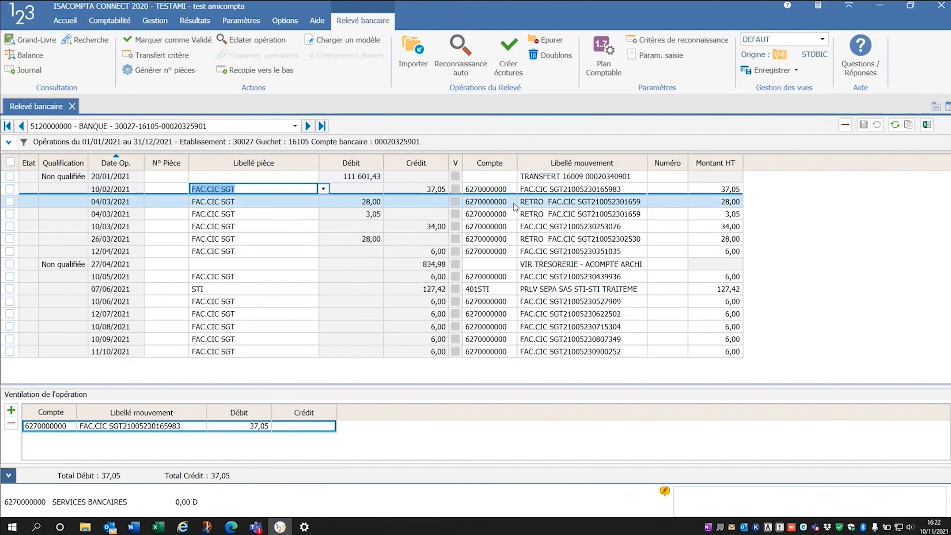
pyautogui.click(488, 193)
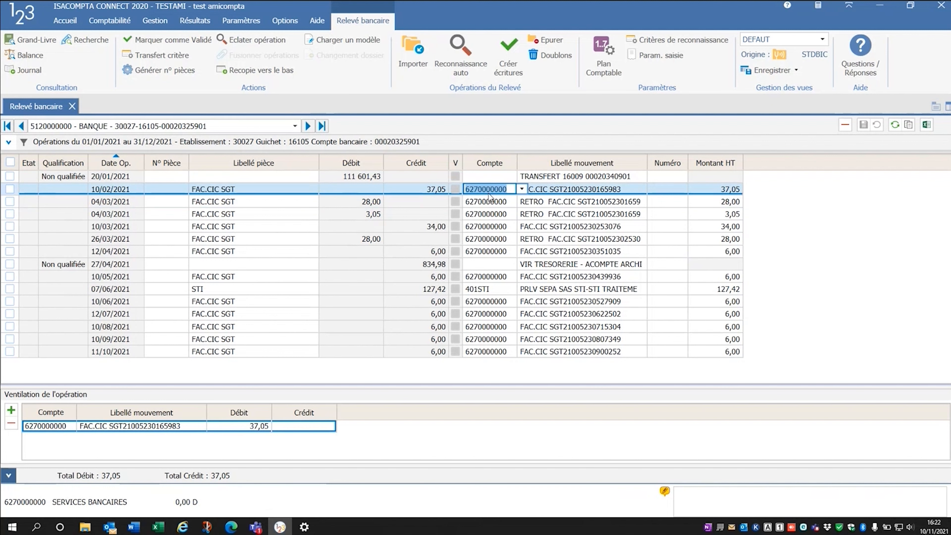
pyautogui.press('Delete')
pyautogui.press('Down')
pyautogui.press('Delete')
pyautogui.press('Down')
pyautogui.press('Delete')
pyautogui.press('Down')
pyautogui.press('Delete')
pyautogui.press('Down')
pyautogui.press('Delete')
pyautogui.press('Down')
pyautogui.press('Delete')
pyautogui.press('Down')
pyautogui.press('Delete')
pyautogui.press('Down')
pyautogui.press('Delete')
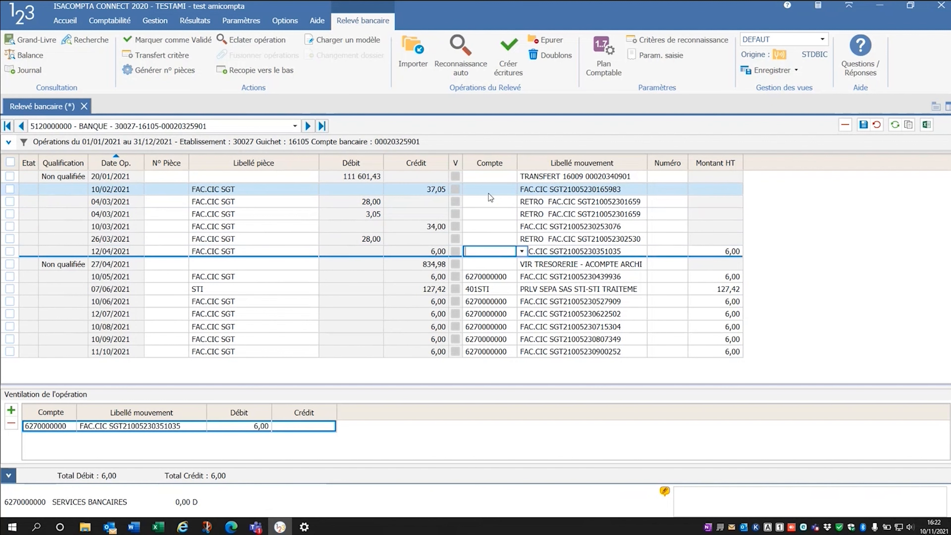
pyautogui.press('Down')
pyautogui.press('Delete')
pyautogui.press('Down')
pyautogui.press('Delete')
pyautogui.press('Down')
pyautogui.press('Delete')
pyautogui.press('Down')
pyautogui.press('Delete')
pyautogui.press('Down')
pyautogui.press('Delete')
pyautogui.press('Down')
pyautogui.press('Delete')
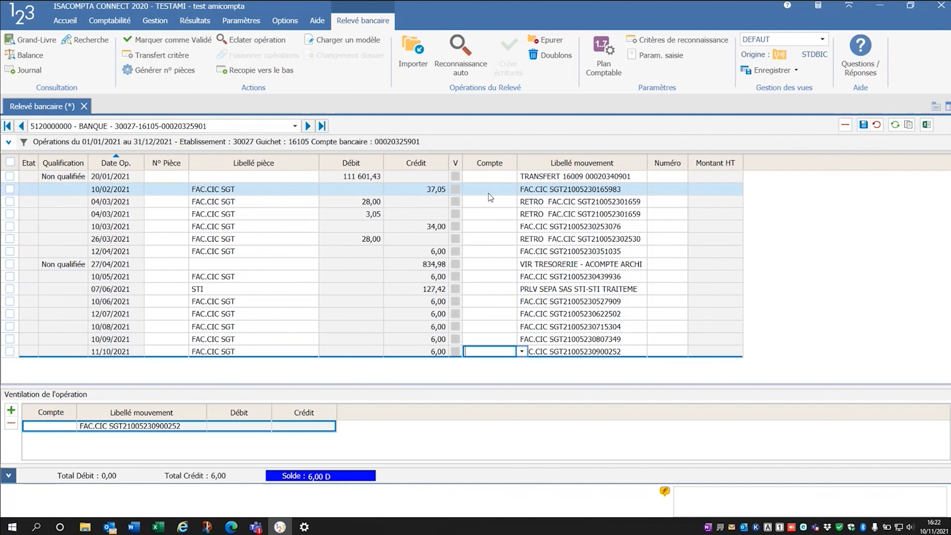
# - Clear the voucher label of every bank statement operation from 10/02/2021 to 11/10/2021
pyautogui.click(208, 192)
pyautogui.press('Delete')
pyautogui.press('Down')
pyautogui.press('Delete')
pyautogui.press('Down')
pyautogui.press('Delete')
pyautogui.press('Down')
pyautogui.press('Delete')
pyautogui.press('Down')
pyautogui.press('Delete')
pyautogui.press('Down')
pyautogui.press('Delete')
pyautogui.press('Down')
pyautogui.press('Delete')
pyautogui.press('Down')
pyautogui.press('Delete')
pyautogui.press('Down')
pyautogui.press('Delete')
pyautogui.press('Down')
pyautogui.press('Delete')
pyautogui.press('Down')
pyautogui.press('Delete')
pyautogui.press('Down')
pyautogui.press('Delete')
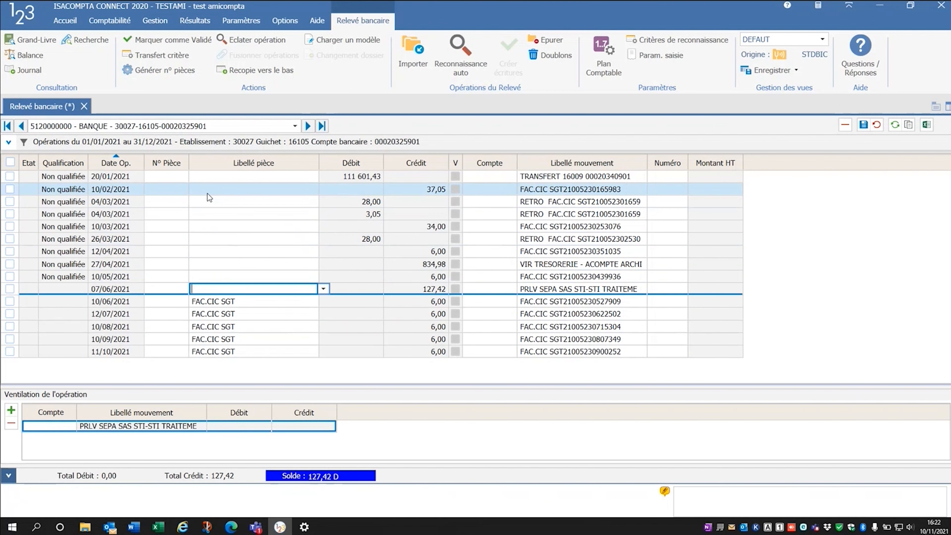
pyautogui.press('Down')
pyautogui.press('Delete')
pyautogui.press('Down')
pyautogui.press('Delete')
pyautogui.press('Up')
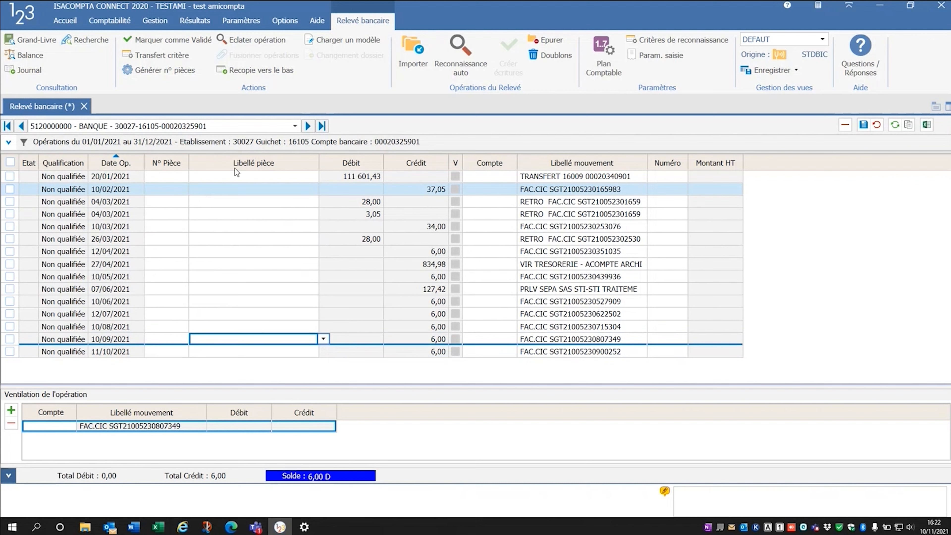
# - View the recognition criterion transfer settings for the 10/02/2021 FAC.CIC SGT operation and close them without creating a criterion
pyautogui.click(272, 216)
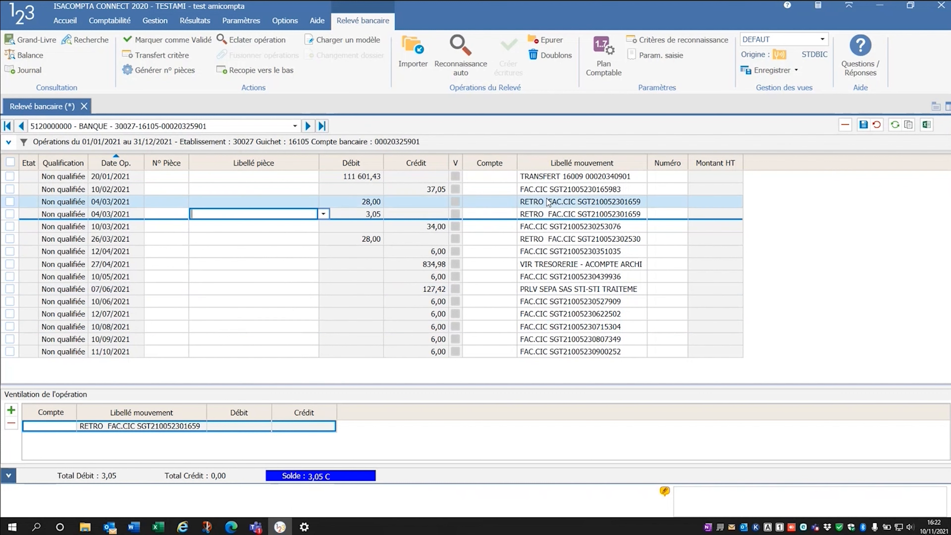
pyautogui.click(547, 190)
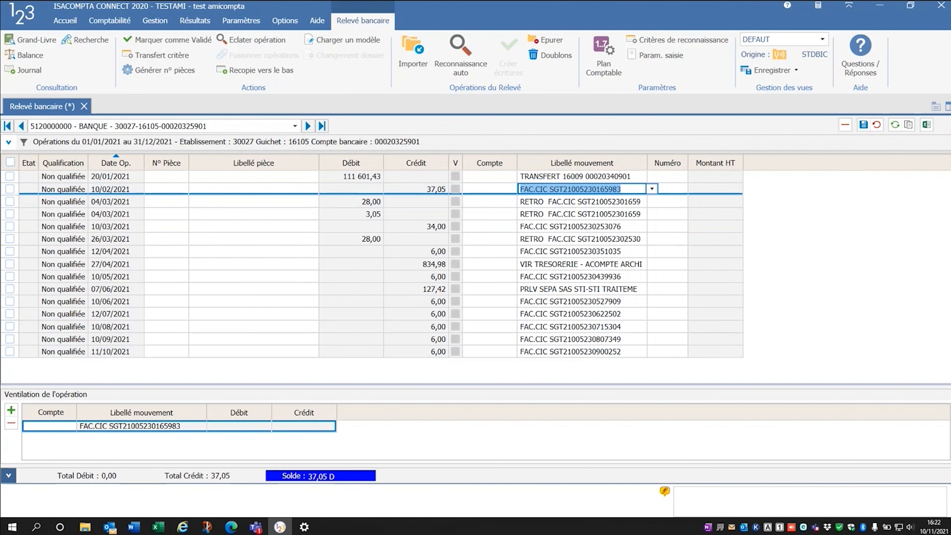
pyautogui.press('Tab')
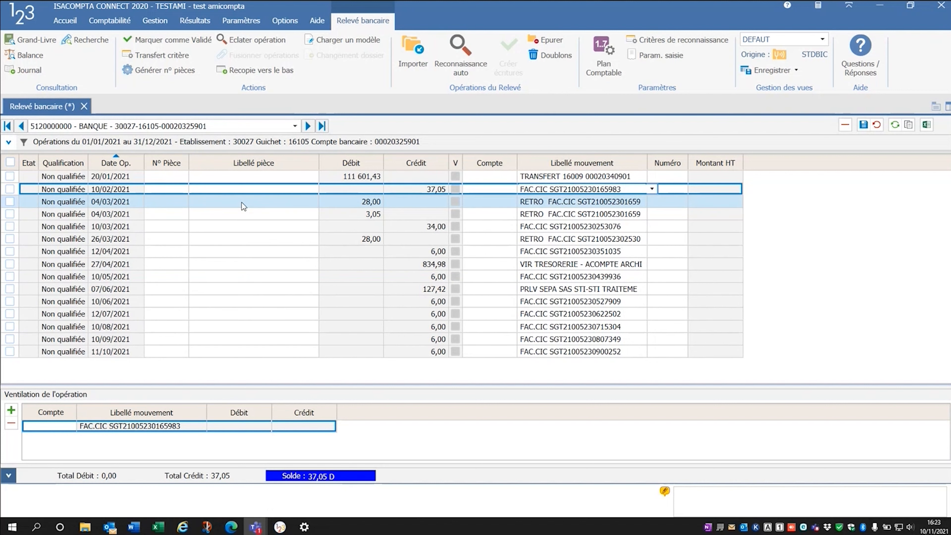
pyautogui.click(540, 191)
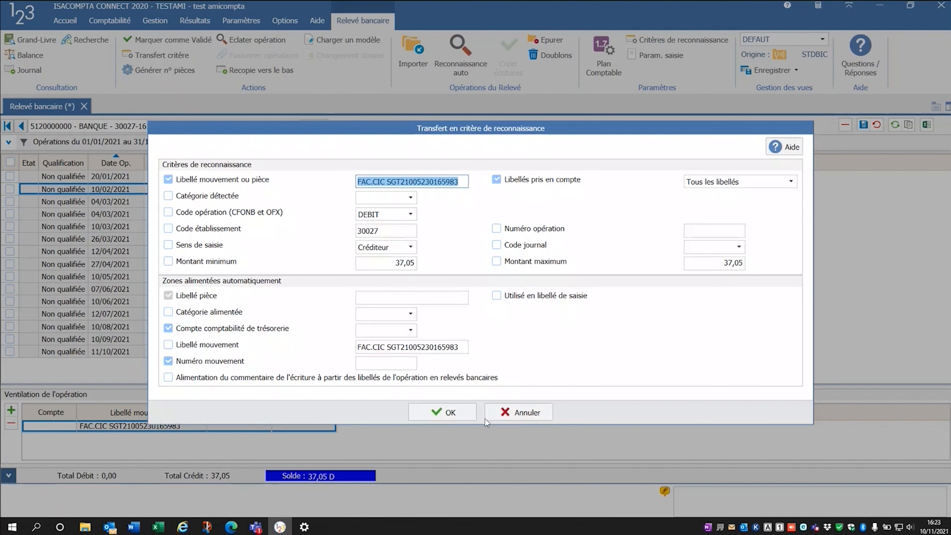
pyautogui.click(518, 413)
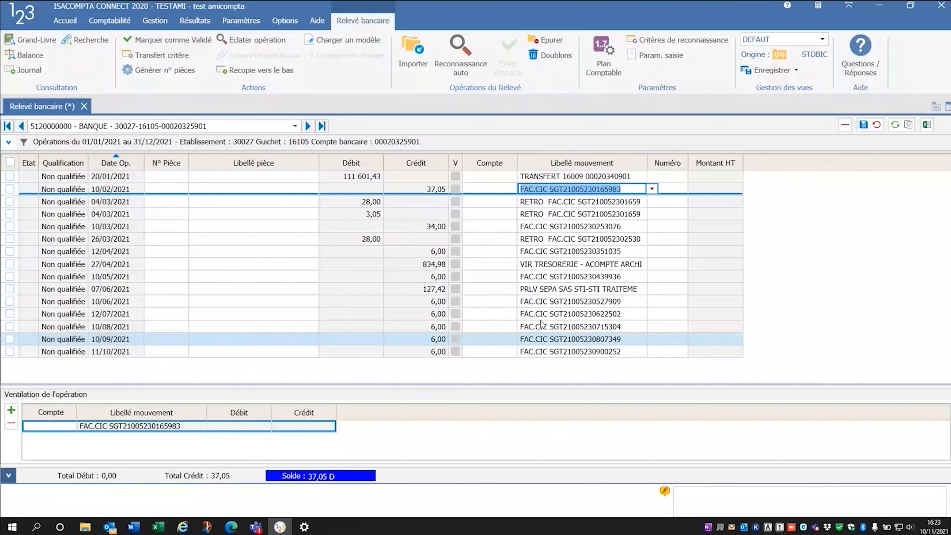
pyautogui.rightClick(575, 191)
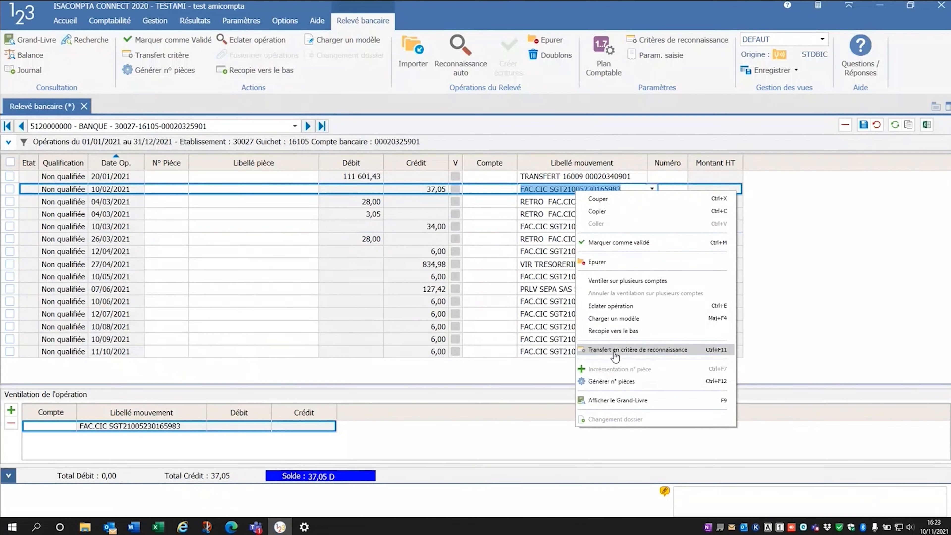
pyautogui.click(615, 354)
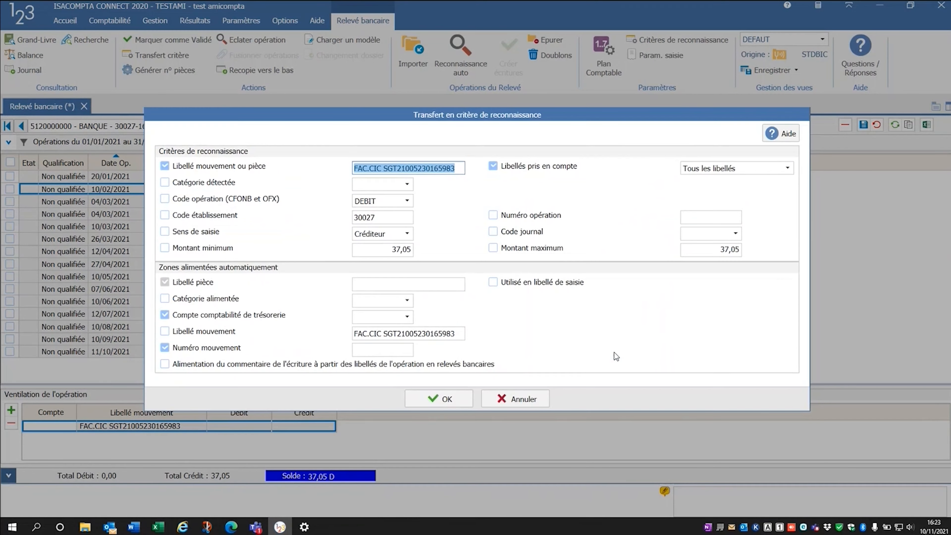
pyautogui.click(525, 400)
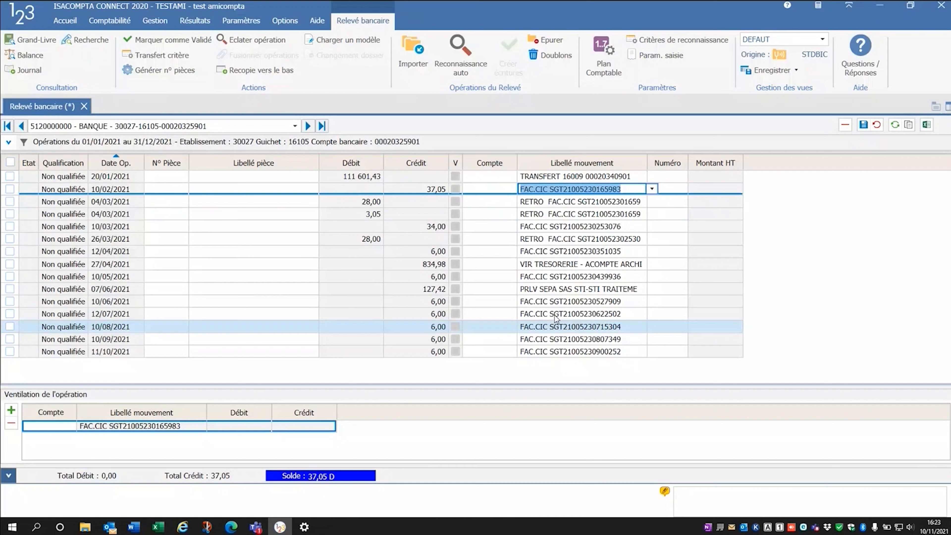
# - Start a recognition criterion from the 10/02/2021 operation and shorten its movement or voucher label to FAC.CIC SGT
pyautogui.rightClick(560, 189)
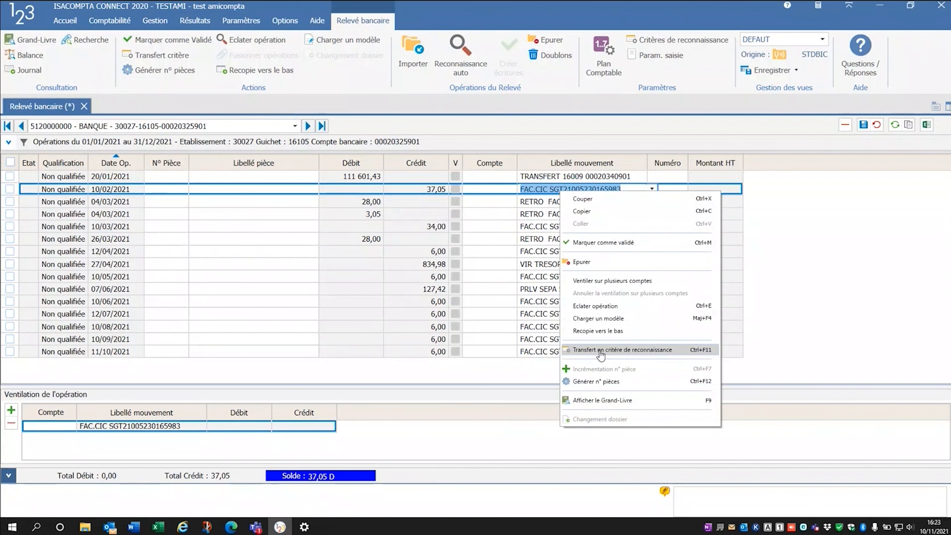
pyautogui.click(641, 354)
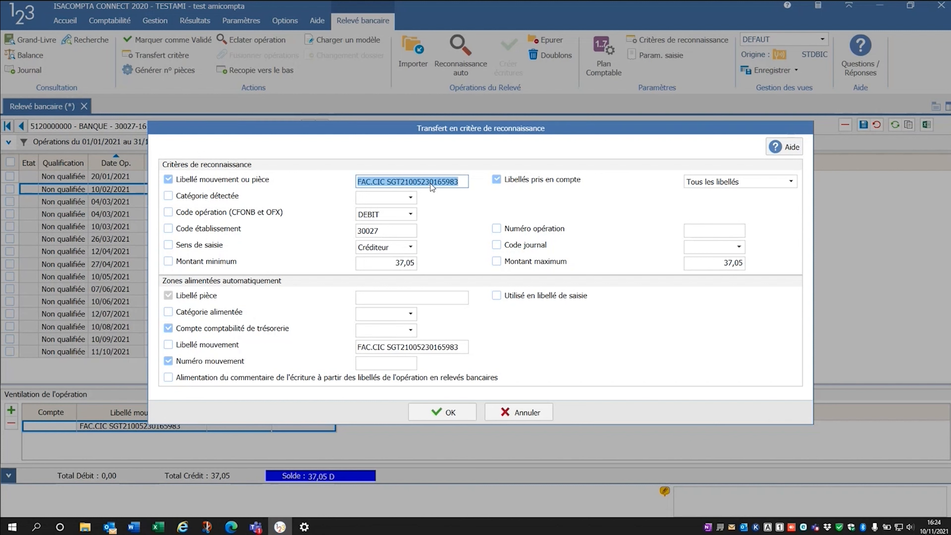
pyautogui.moveTo(446, 129); pyautogui.dragTo(477, 398)
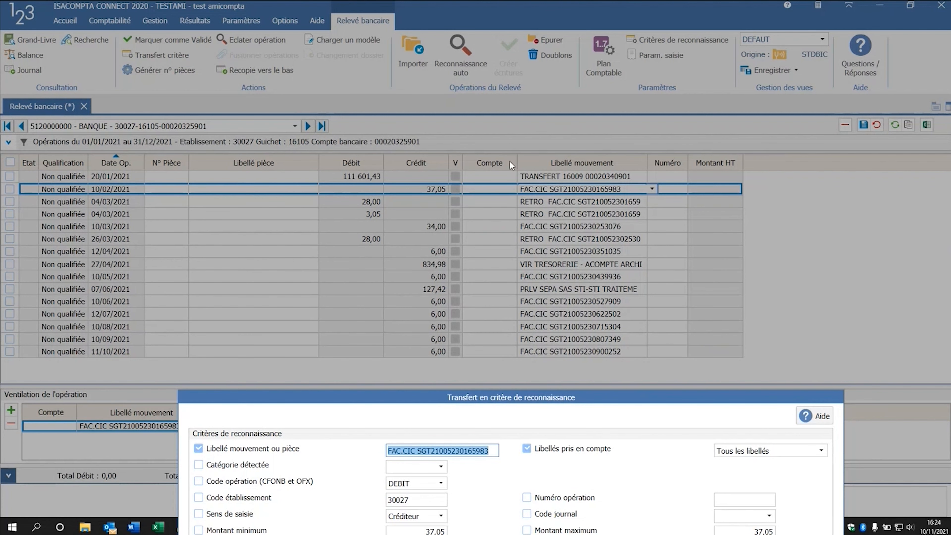
pyautogui.moveTo(511, 401); pyautogui.dragTo(482, 82)
pyautogui.click(463, 131)
pyautogui.press('BackSpace')
pyautogui.press('BackSpace')
pyautogui.press('BackSpace')
pyautogui.press('BackSpace')
pyautogui.press('BackSpace')
pyautogui.press('BackSpace')
pyautogui.press('BackSpace')
pyautogui.press('BackSpace')
pyautogui.press('BackSpace')
pyautogui.press('BackSpace')
pyautogui.press('BackSpace')
pyautogui.press('BackSpace')
pyautogui.press('BackSpace')
pyautogui.press('BackSpace')
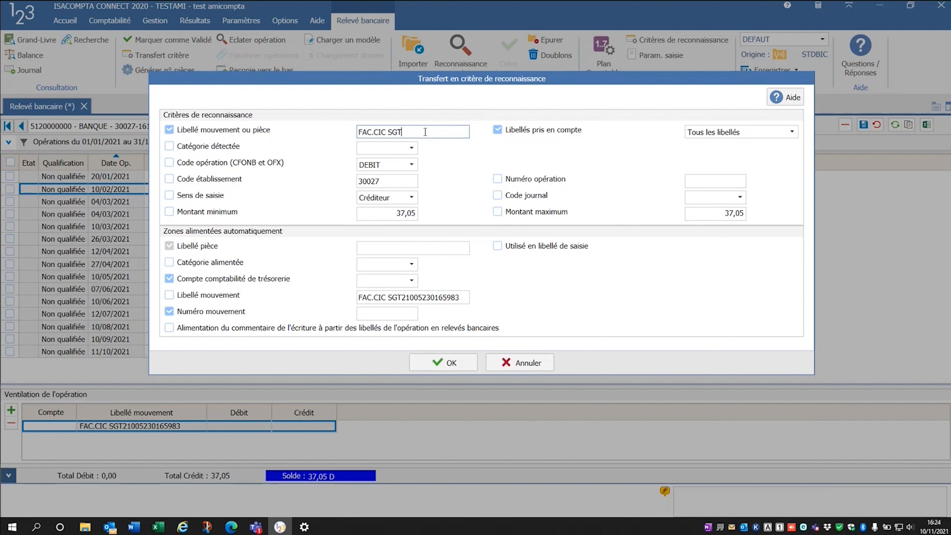
pyautogui.moveTo(424, 132); pyautogui.dragTo(334, 135)
pyautogui.hotkey('ctrl', 'c')
pyautogui.click(391, 249)
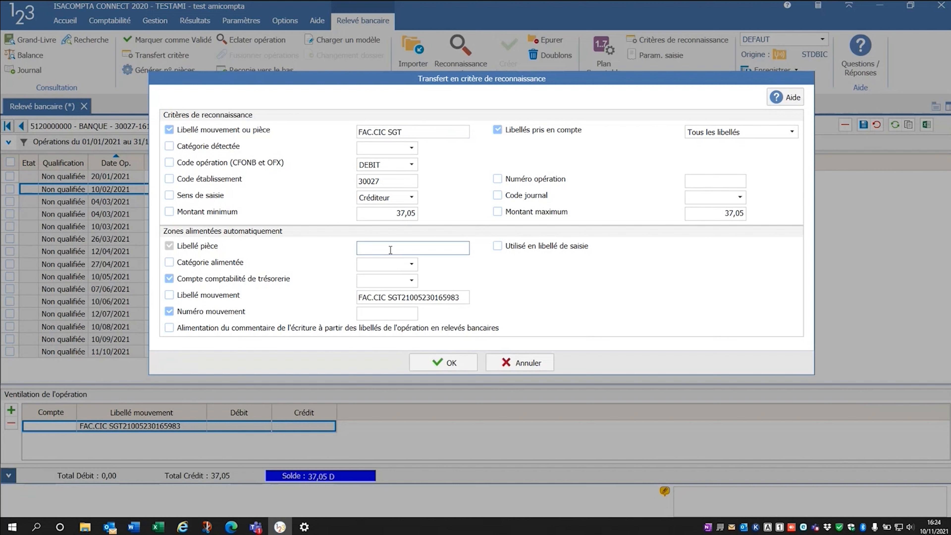
pyautogui.hotkey('ctrl', 'v')
pyautogui.click(389, 284)
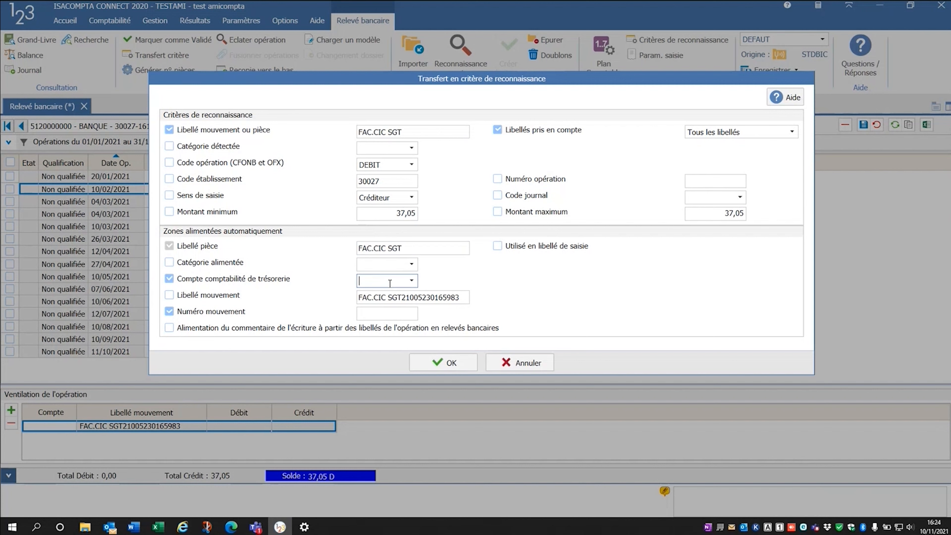
pyautogui.write('6270000000')
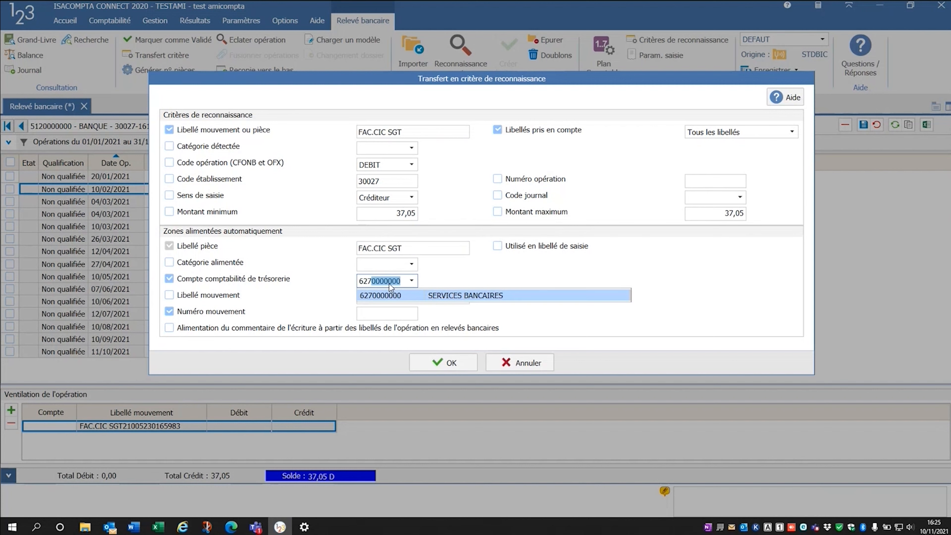
pyautogui.press('Tab')
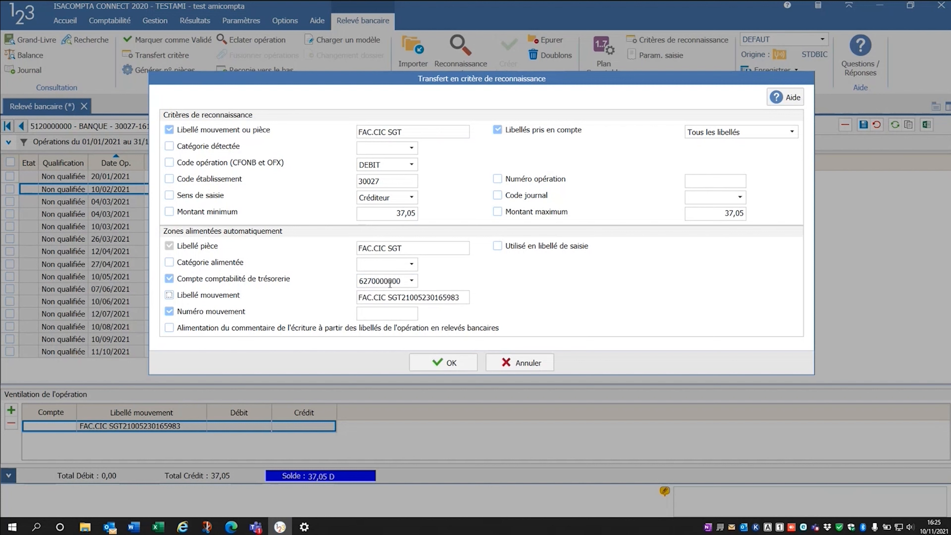
# - Exclude the movement number from the automatically filled fields and save the FAC.CIC SGT recognition criterion
pyautogui.click(169, 313)
pyautogui.click(435, 248)
pyautogui.click(436, 249)
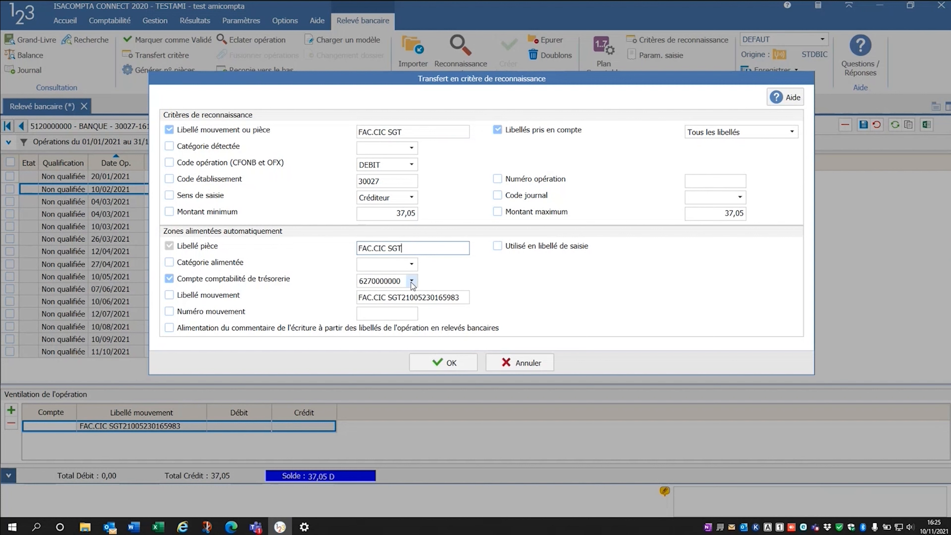
pyautogui.click(423, 367)
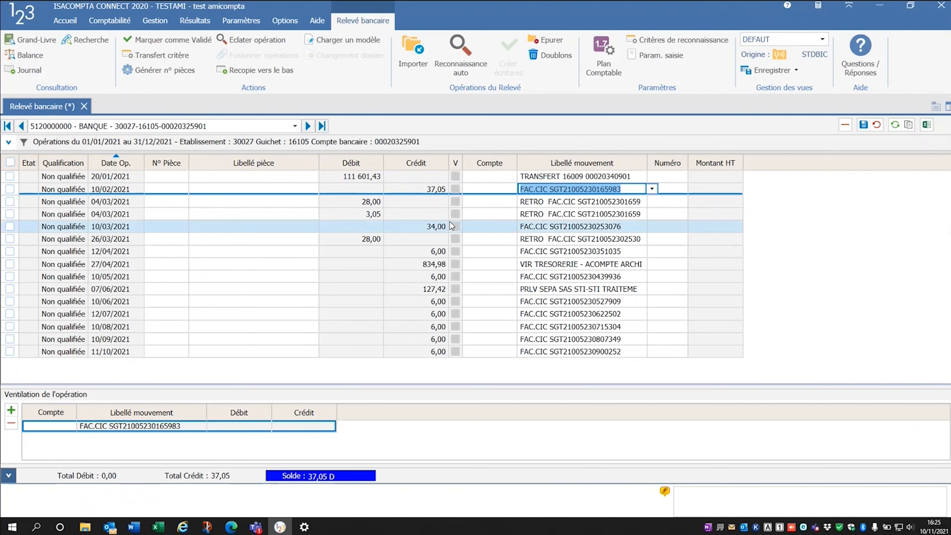
# - Apply automatic recognition to the bank statement operations and create the accounting entries for the completed lines
pyautogui.click(463, 70)
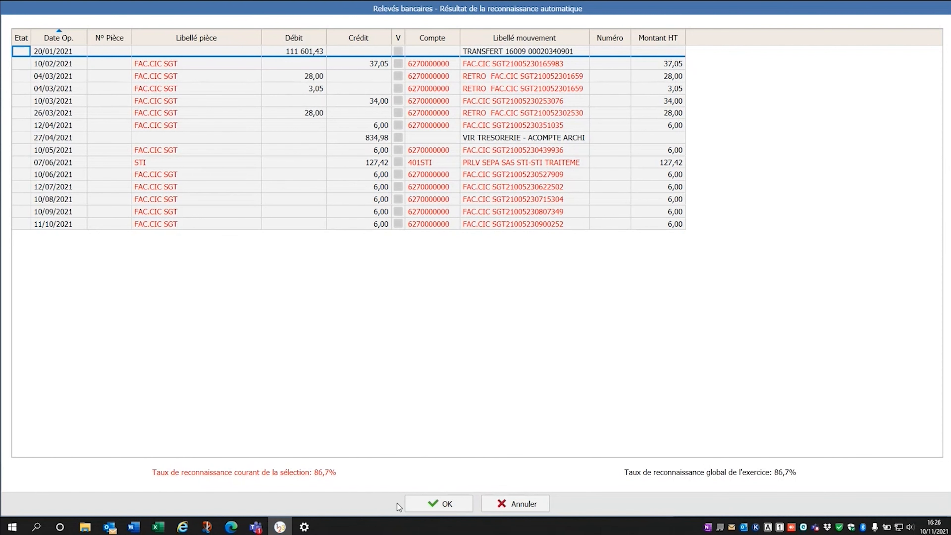
pyautogui.click(419, 499)
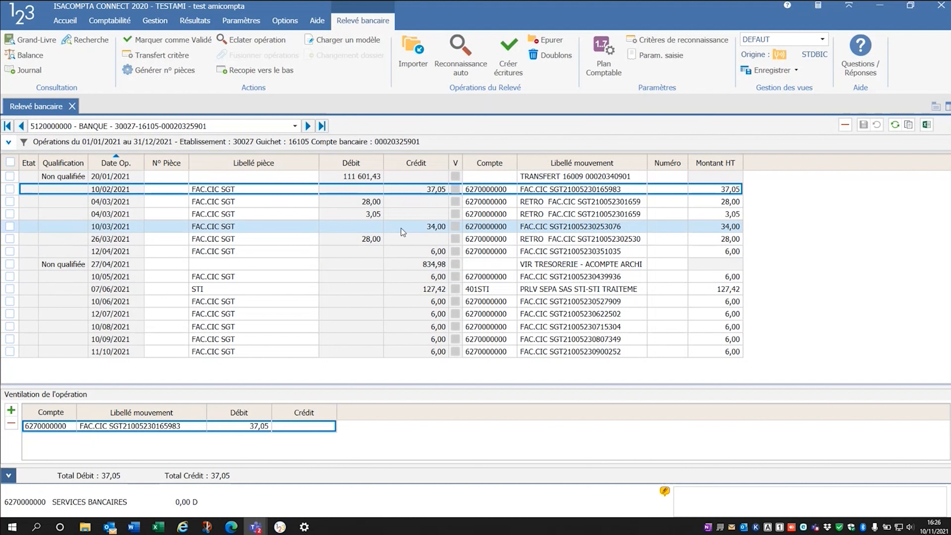
pyautogui.click(509, 63)
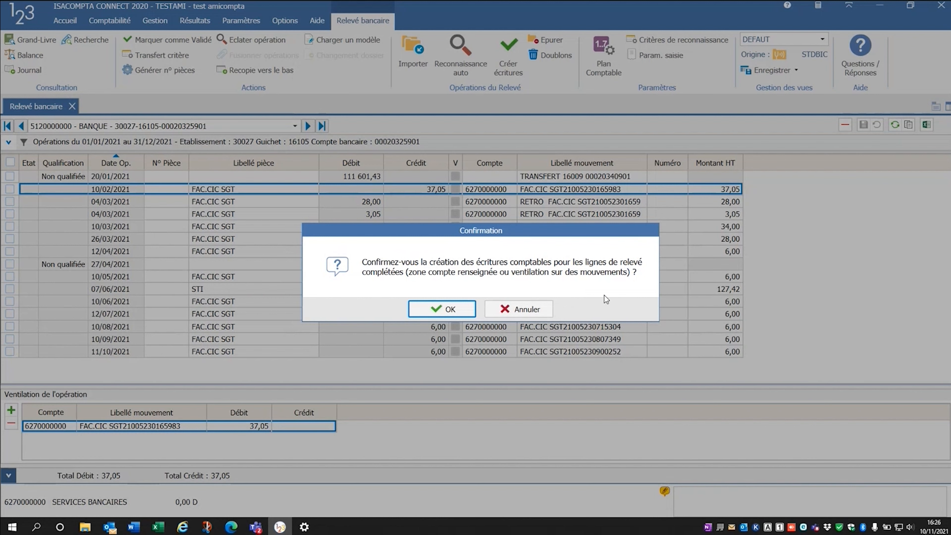
pyautogui.click(464, 309)
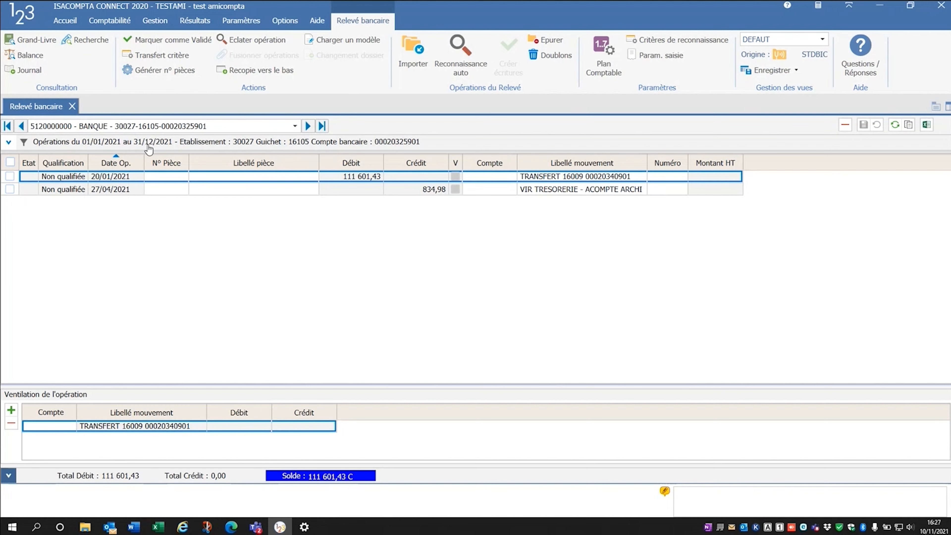
# - Filter the bank statement with visible operations set to Toutes to check which ones have been posted
pyautogui.click(8, 145)
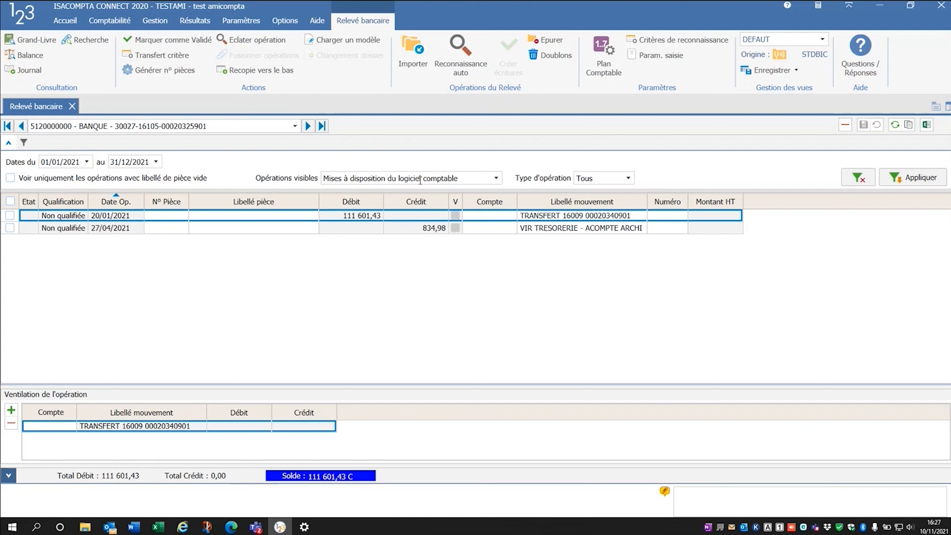
pyautogui.click(496, 178)
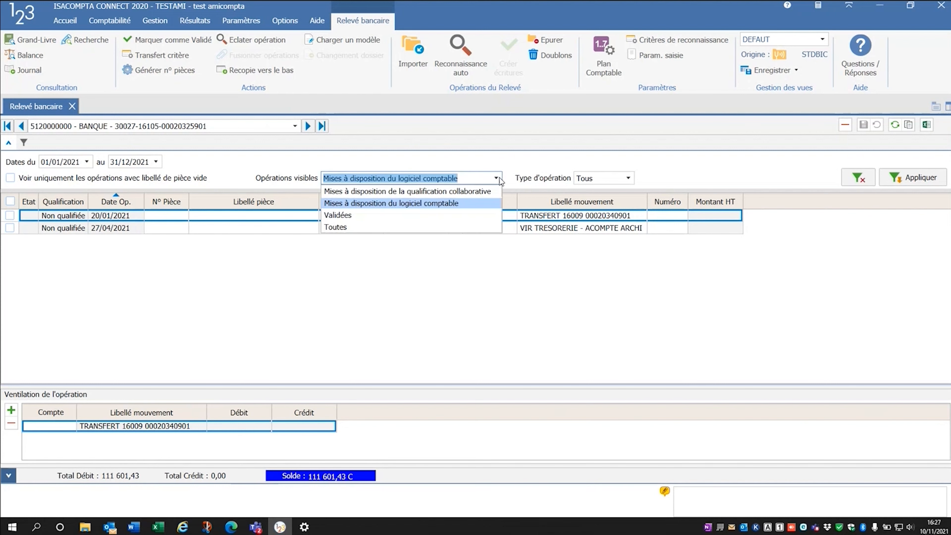
pyautogui.click(366, 227)
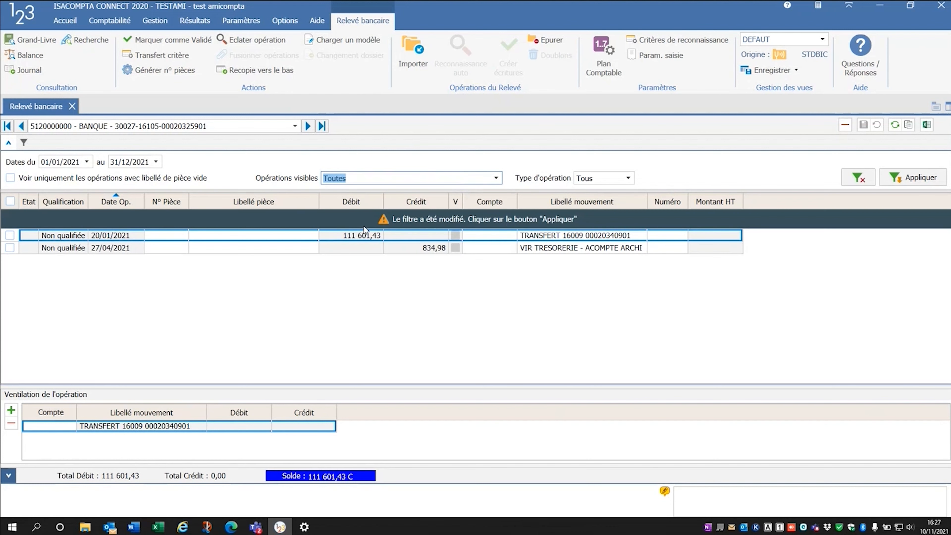
pyautogui.click(910, 179)
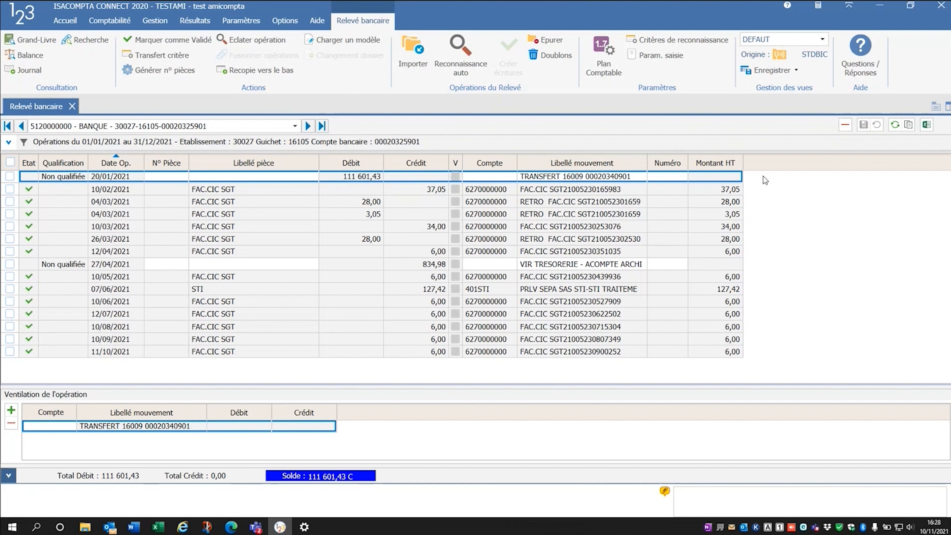
# - View the options for saving the current bank statement view and close them without saving
pyautogui.click(149, 180)
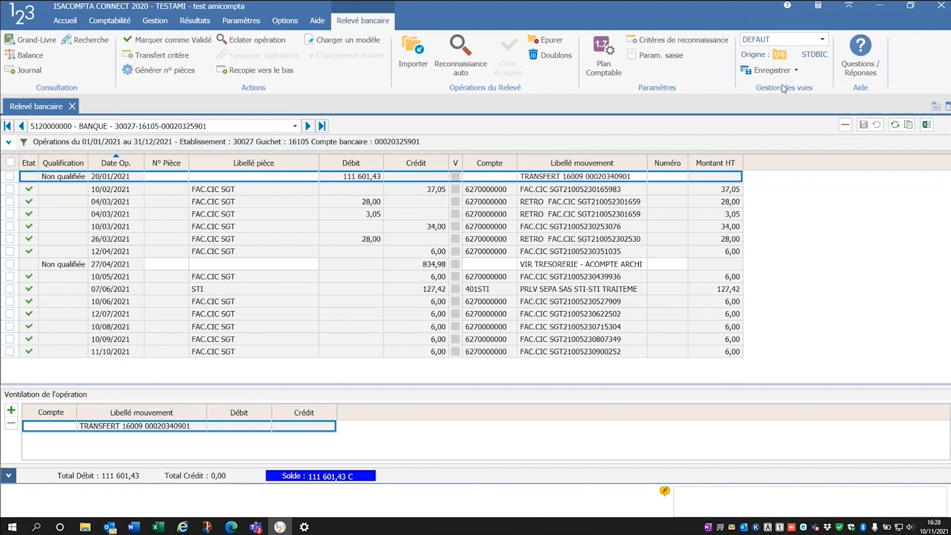
pyautogui.click(775, 71)
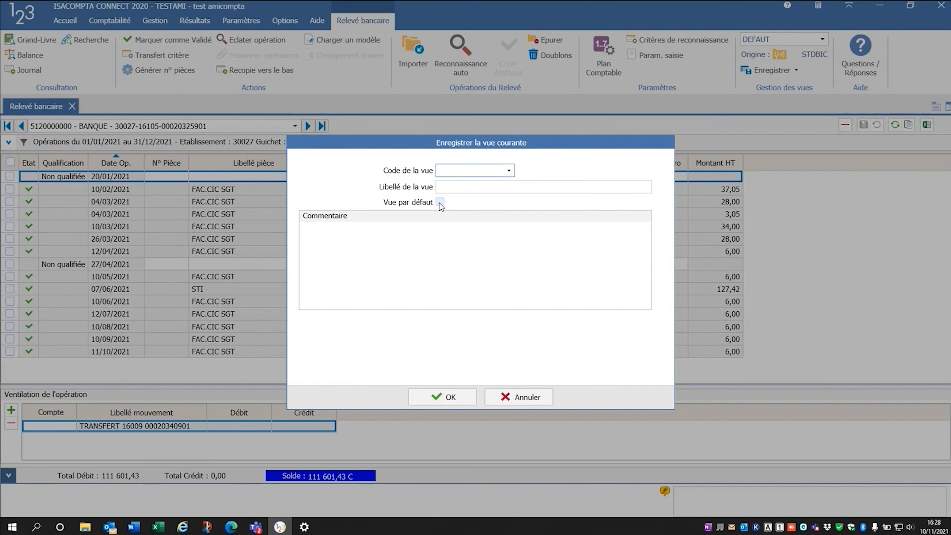
pyautogui.click(521, 397)
# - Close and reopen the bank statement to check its default display, and close it again
pyautogui.click(73, 106)
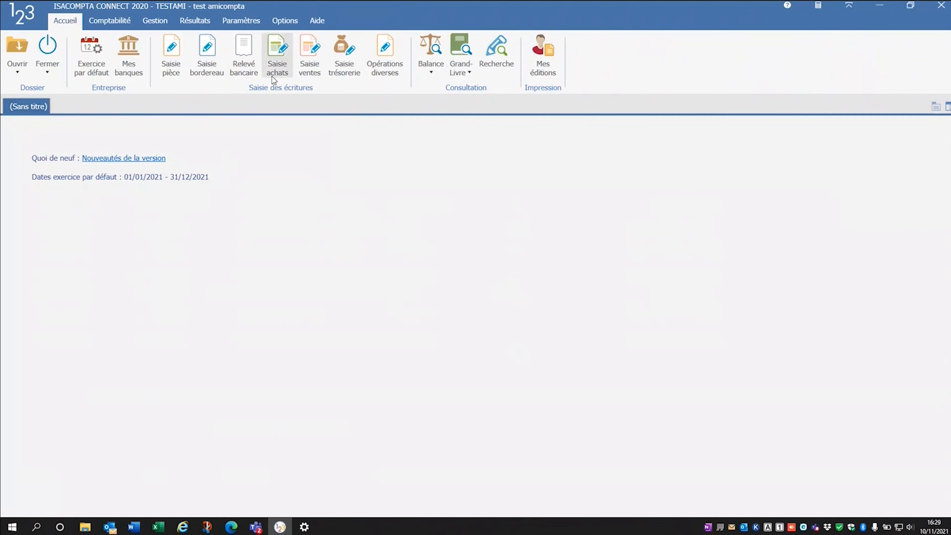
pyautogui.click(251, 53)
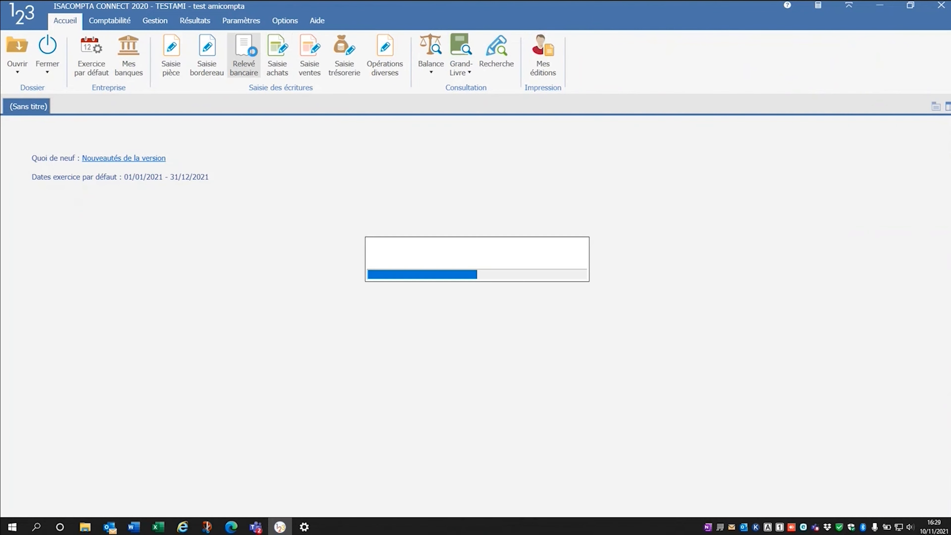
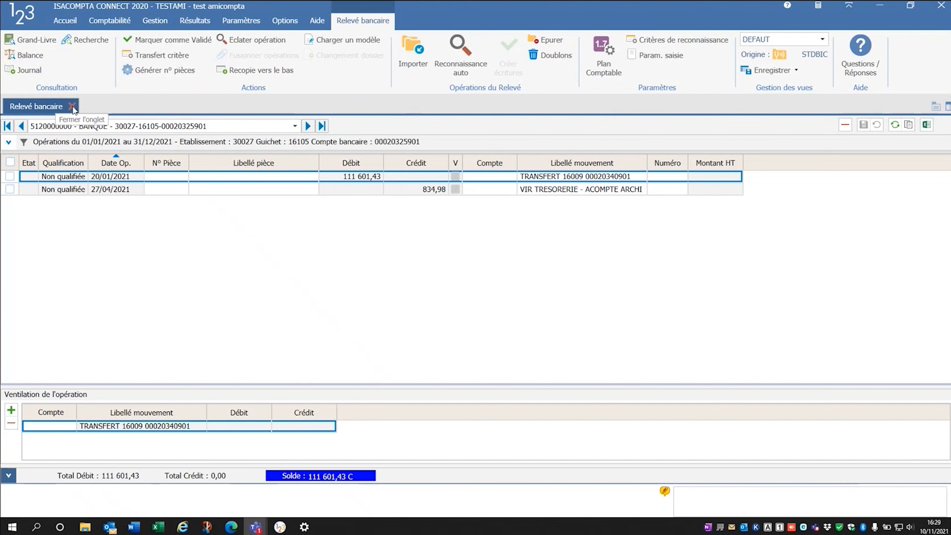
pyautogui.click(72, 107)
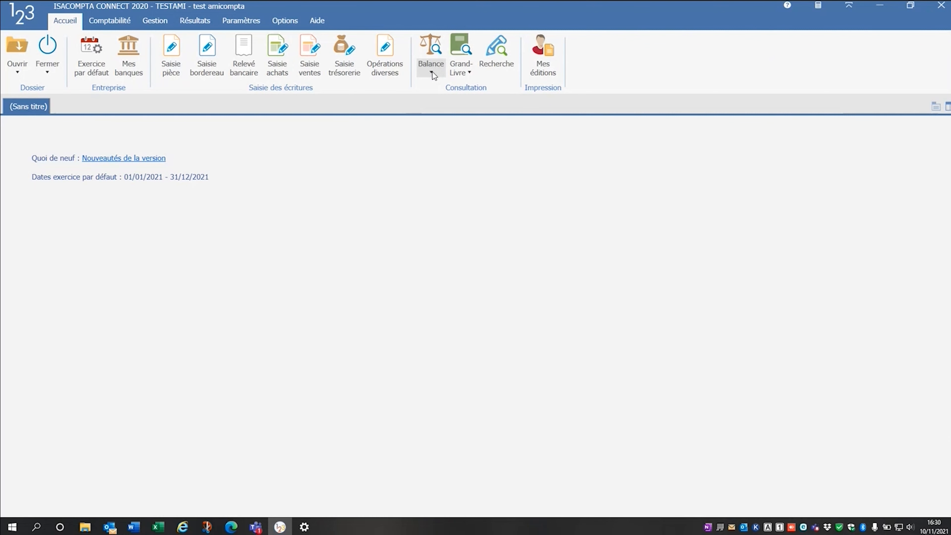
# - Consult the general balance and open the STI supplier's ledger from the variations view of the supplier balance
pyautogui.click(434, 51)
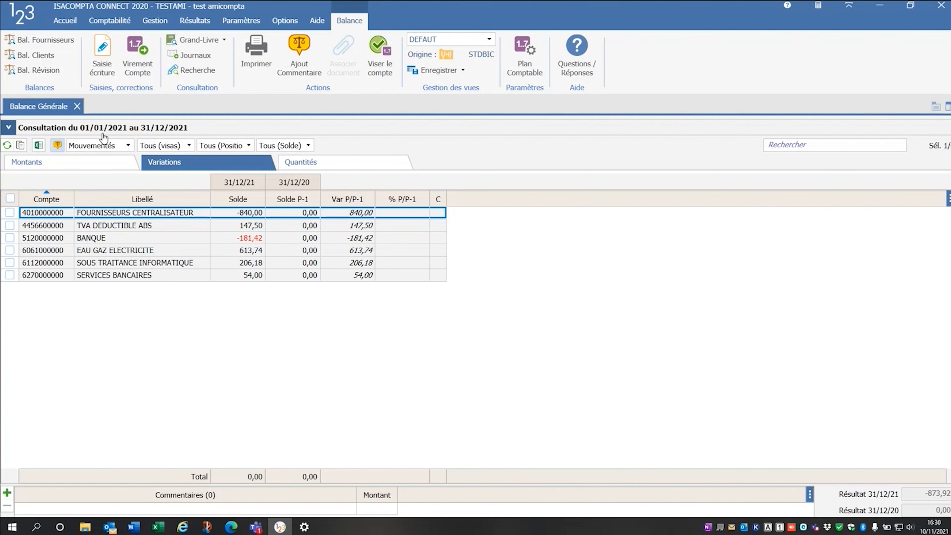
pyautogui.click(37, 41)
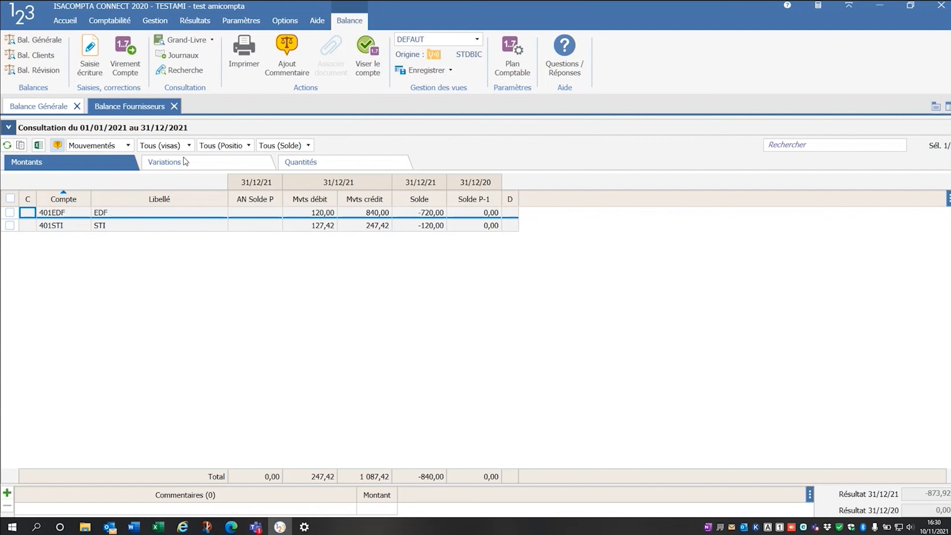
pyautogui.click(173, 164)
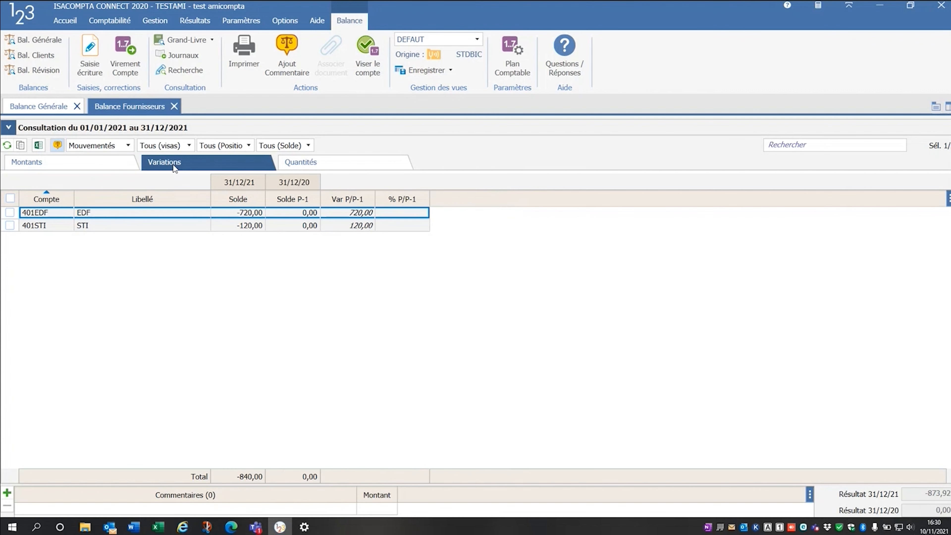
pyautogui.click(101, 226)
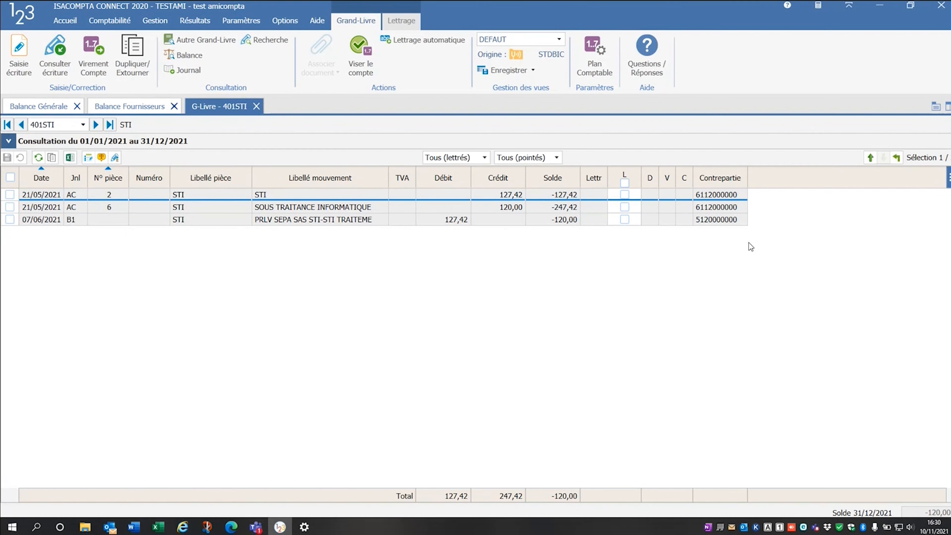
# - Letter the 21/05/2021 STI invoice of 127,42 with the 07/06/2021 direct debit under code AAC
pyautogui.click(625, 194)
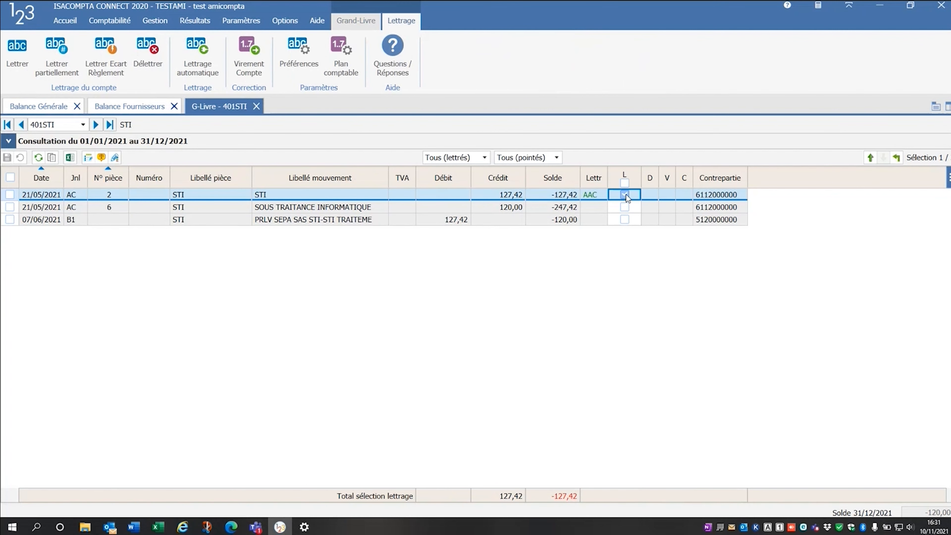
pyautogui.click(625, 220)
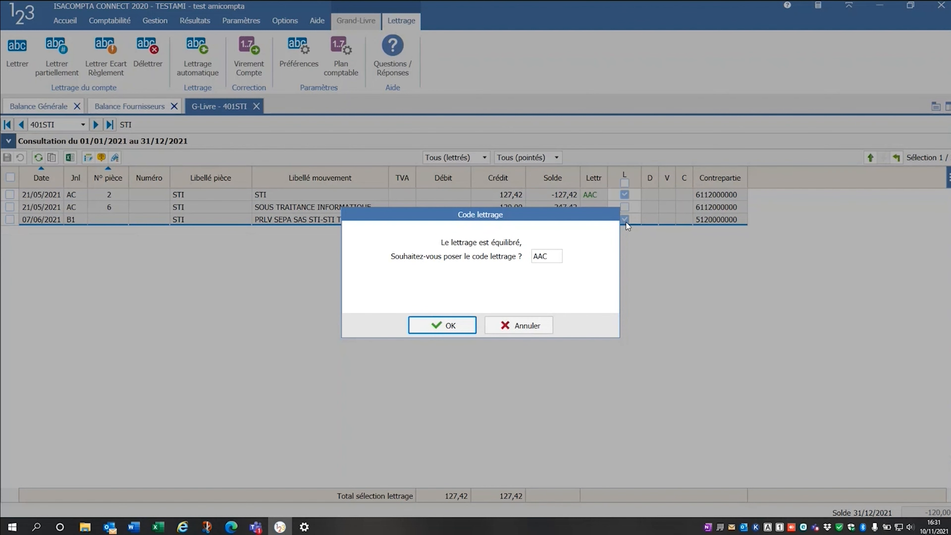
pyautogui.click(452, 325)
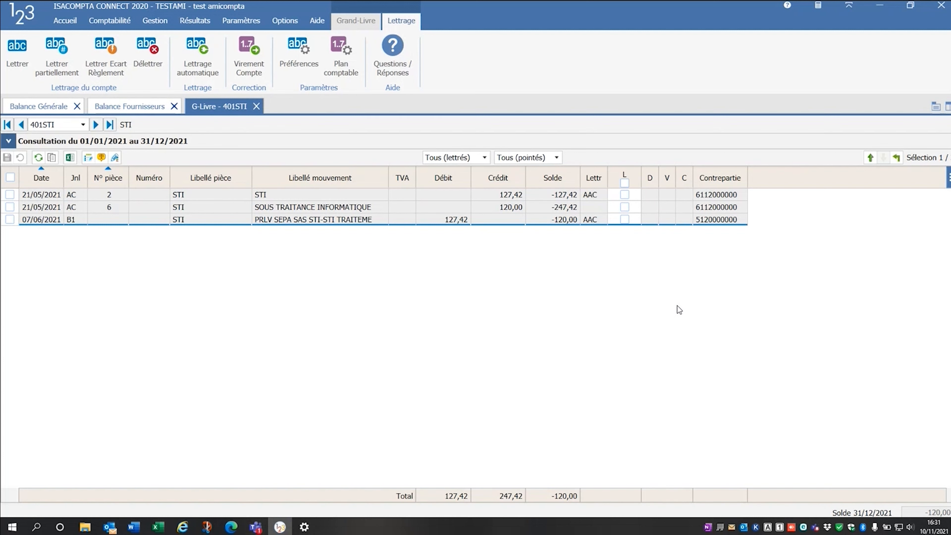
# - Remove lettering code AAC from the 127,42 STI invoice and the 07/06/2021 direct debit
pyautogui.click(624, 219)
pyautogui.rightClick(624, 219)
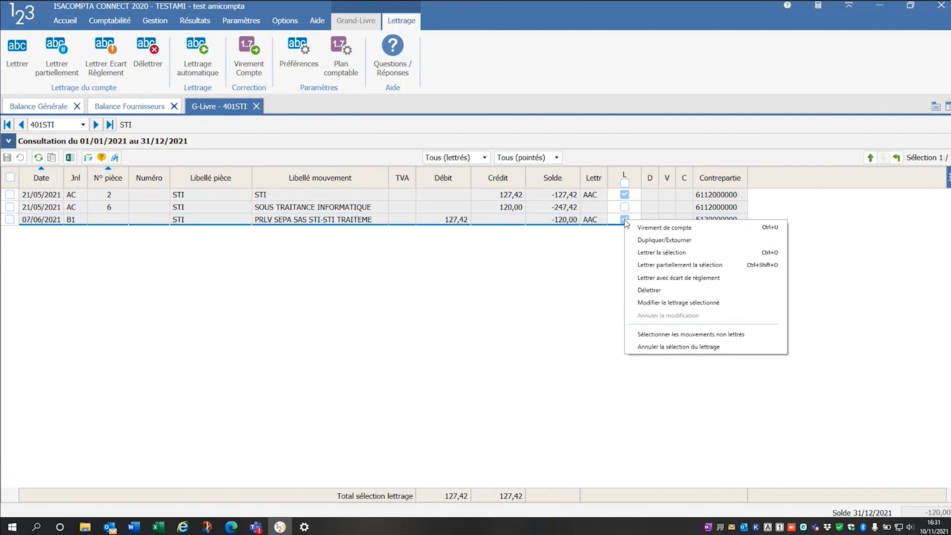
pyautogui.click(624, 219)
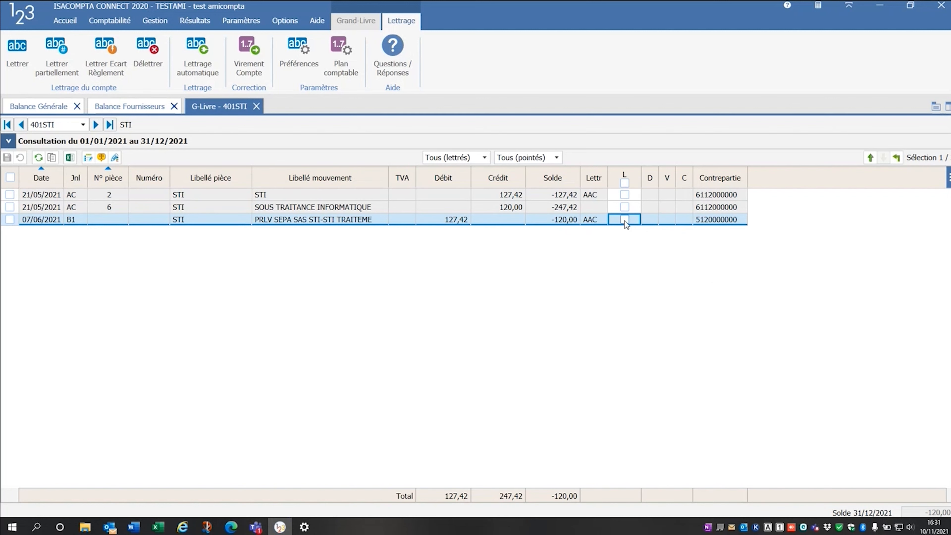
pyautogui.click(624, 220)
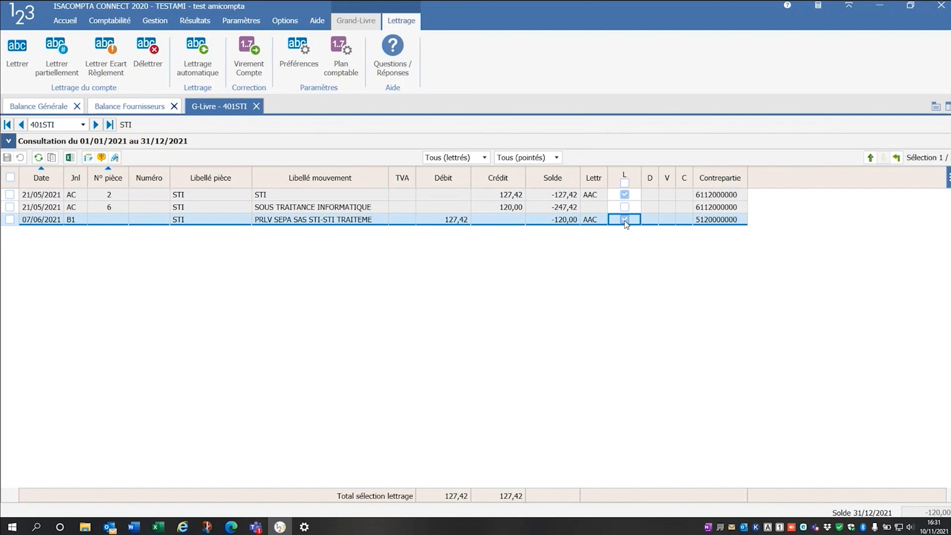
pyautogui.rightClick(624, 220)
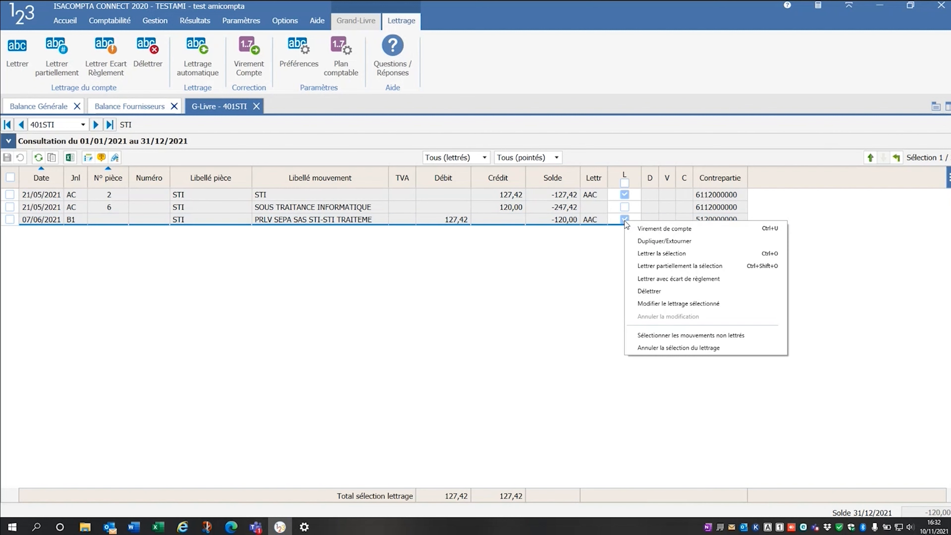
pyautogui.click(654, 294)
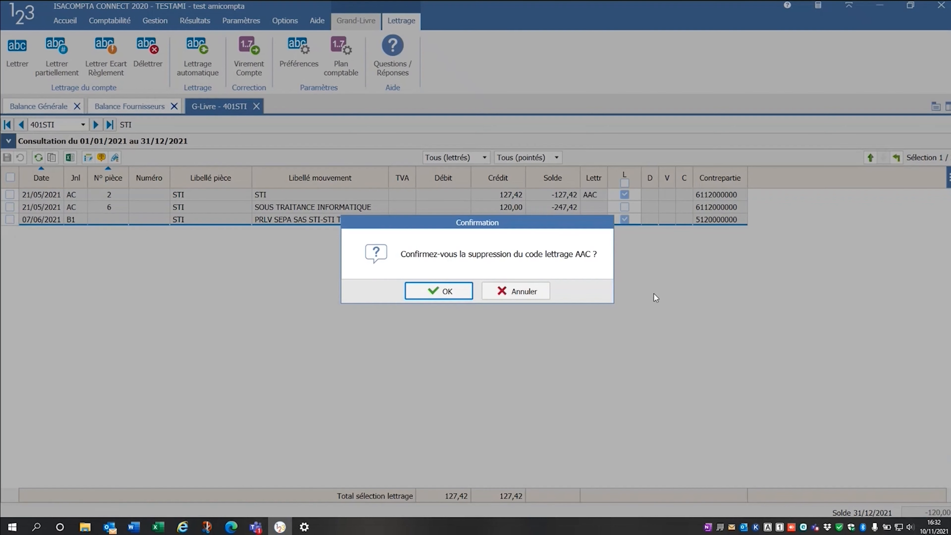
pyautogui.click(440, 303)
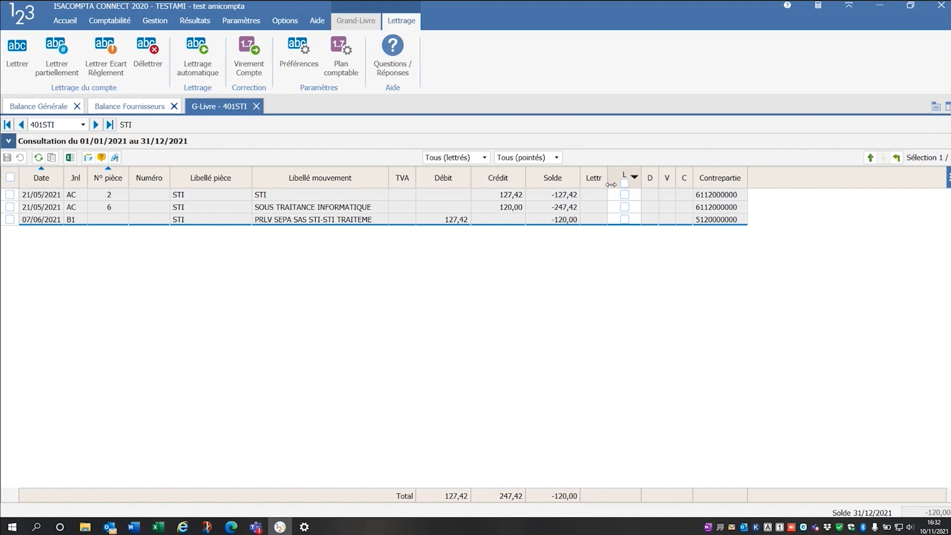
# - Letter the 127,42 STI invoice with the 07/06/2021 direct debit under code AAD, leaving the 120,00 invoice out of the selection
pyautogui.click(624, 186)
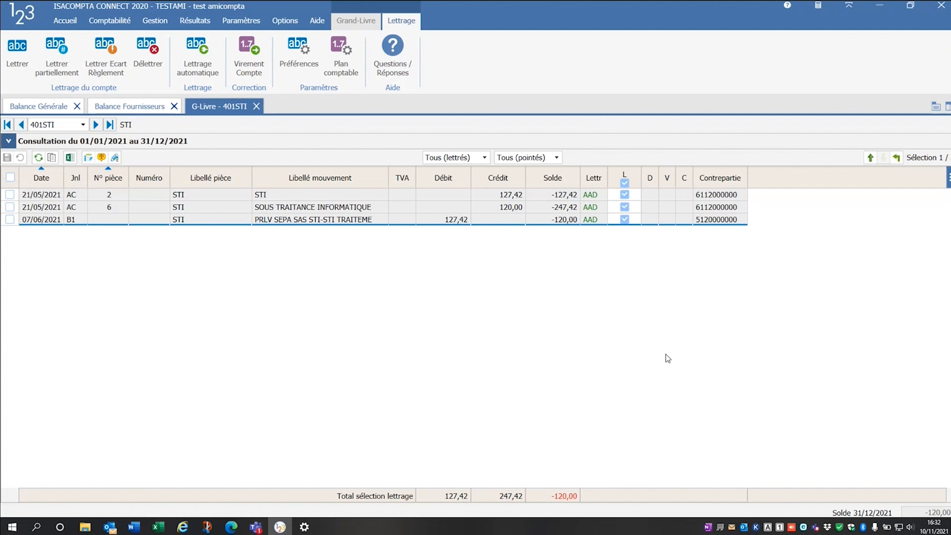
pyautogui.click(624, 207)
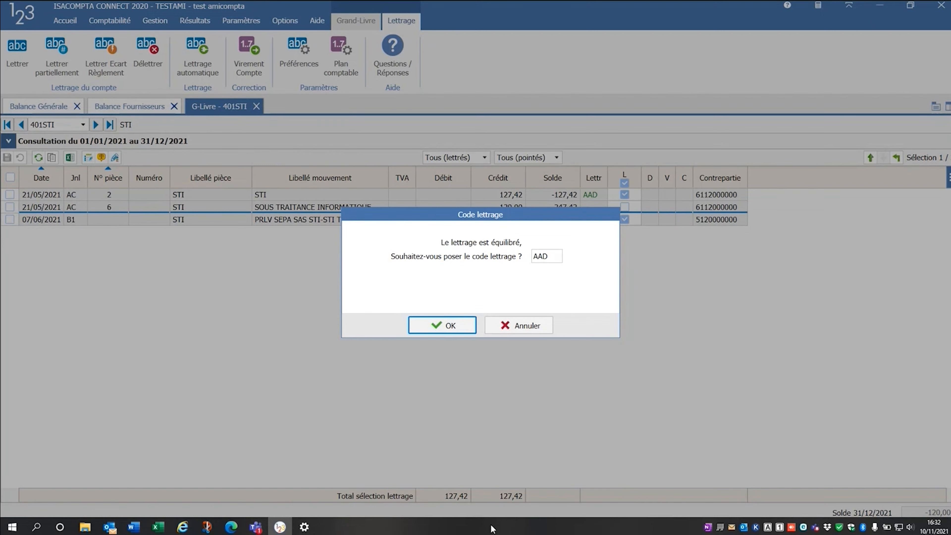
pyautogui.click(422, 323)
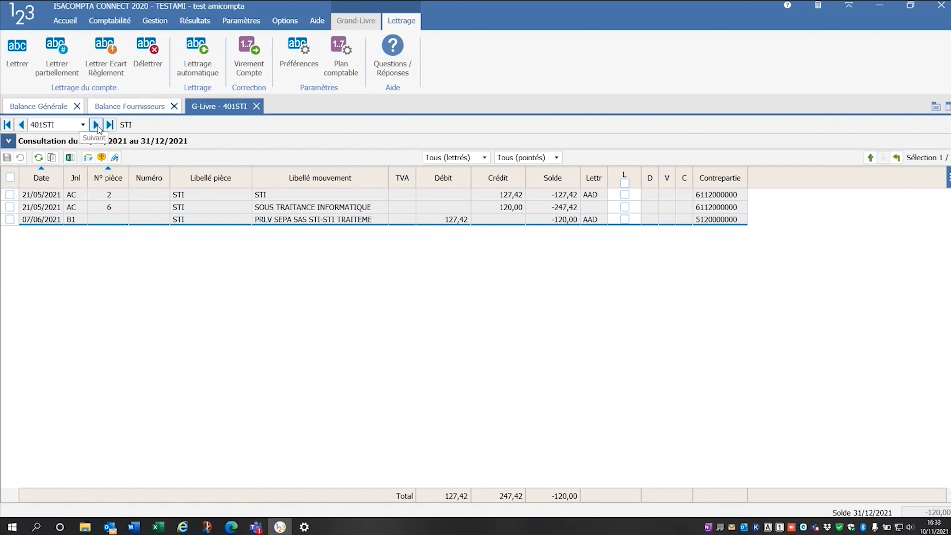
# - In the EDF supplier ledger, letter the 120,00 invoice of document 5 with the credit note of document 8 under code AAA
pyautogui.click(96, 125)
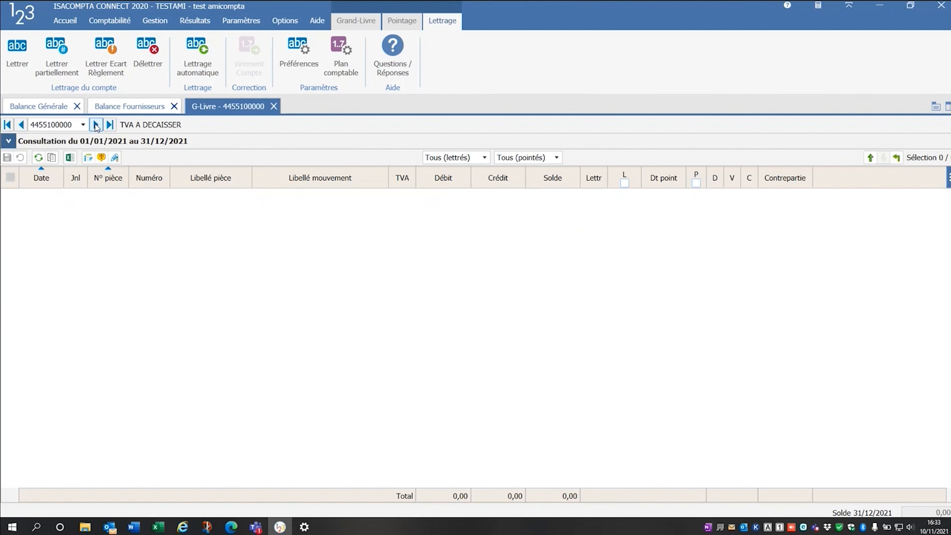
pyautogui.click(21, 126)
pyautogui.click(21, 125)
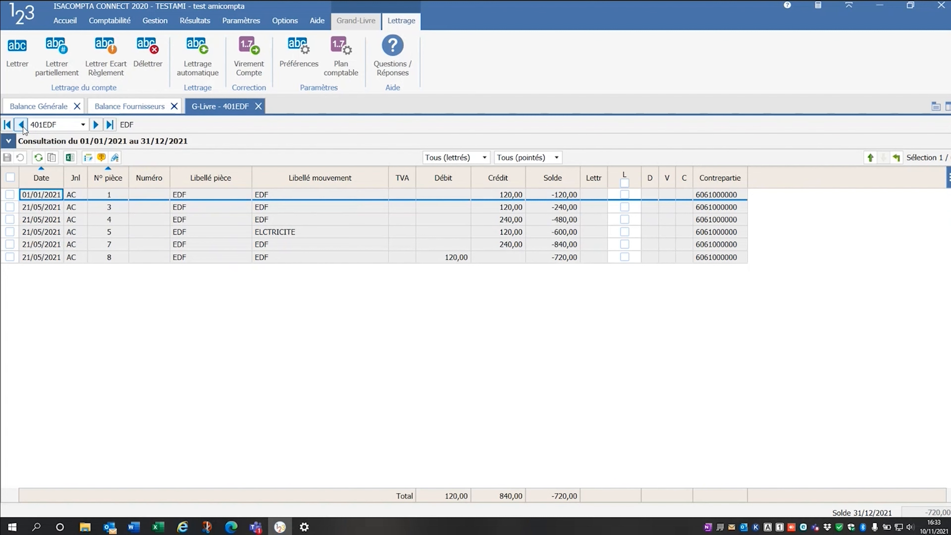
pyautogui.click(625, 232)
pyautogui.click(625, 256)
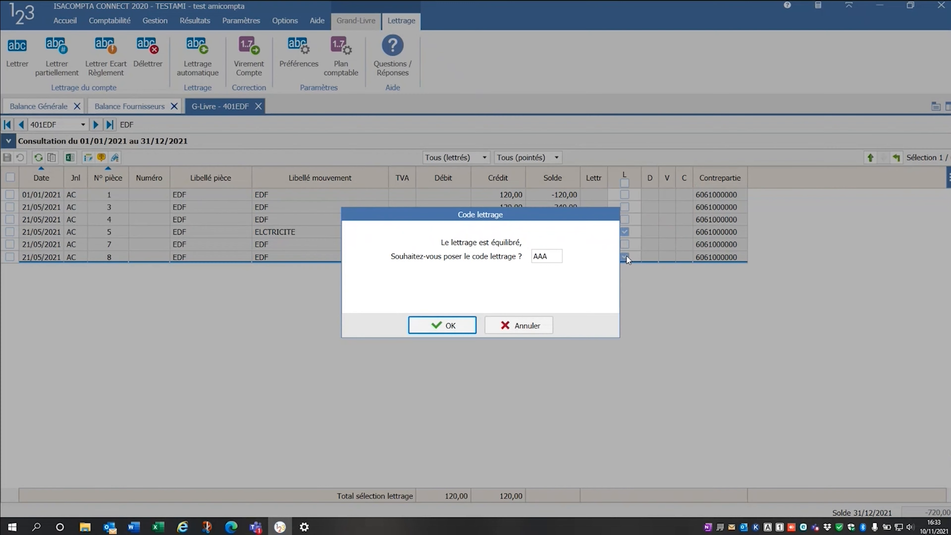
pyautogui.click(456, 330)
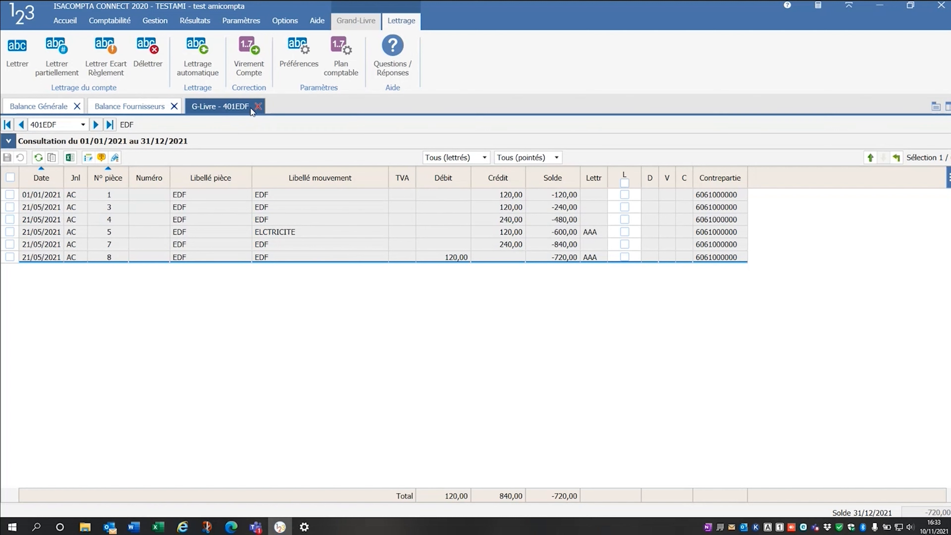
pyautogui.click(173, 106)
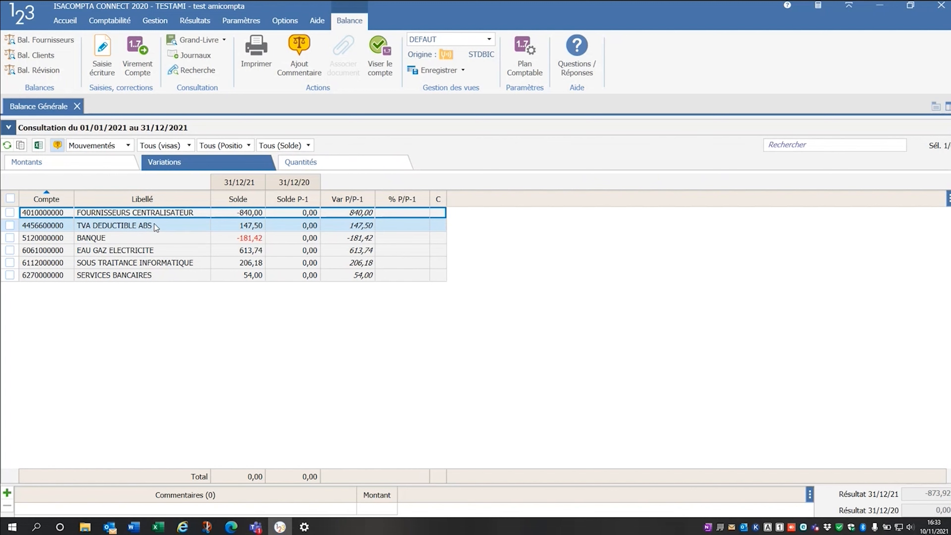
pyautogui.click(117, 239)
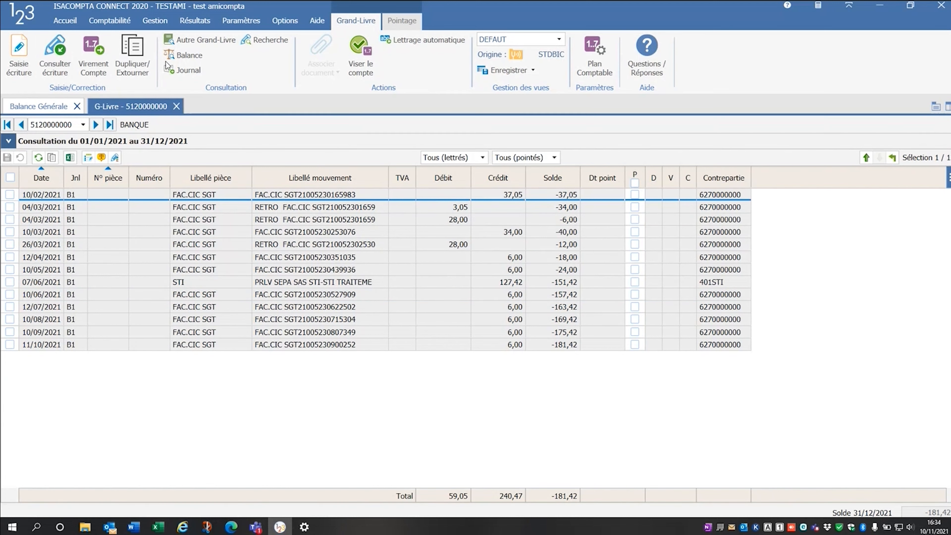
pyautogui.click(175, 108)
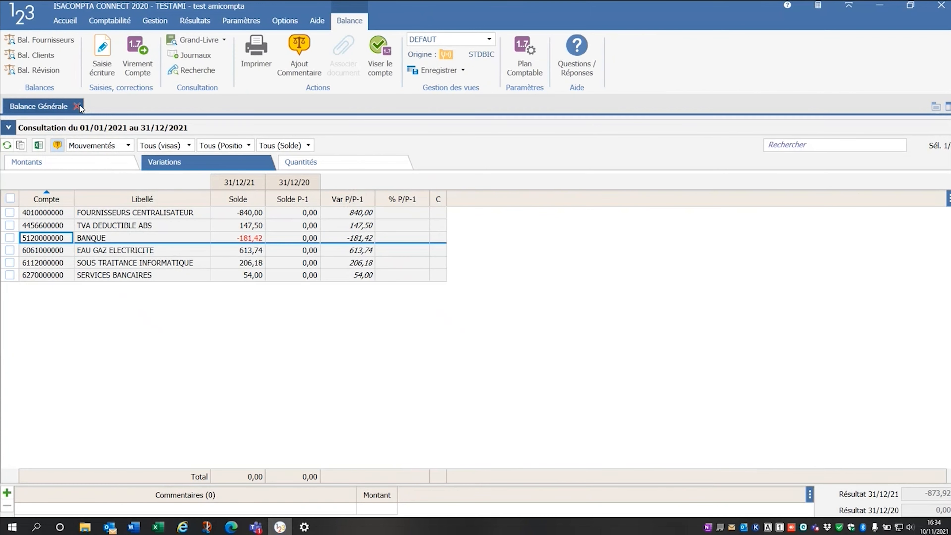
pyautogui.click(77, 106)
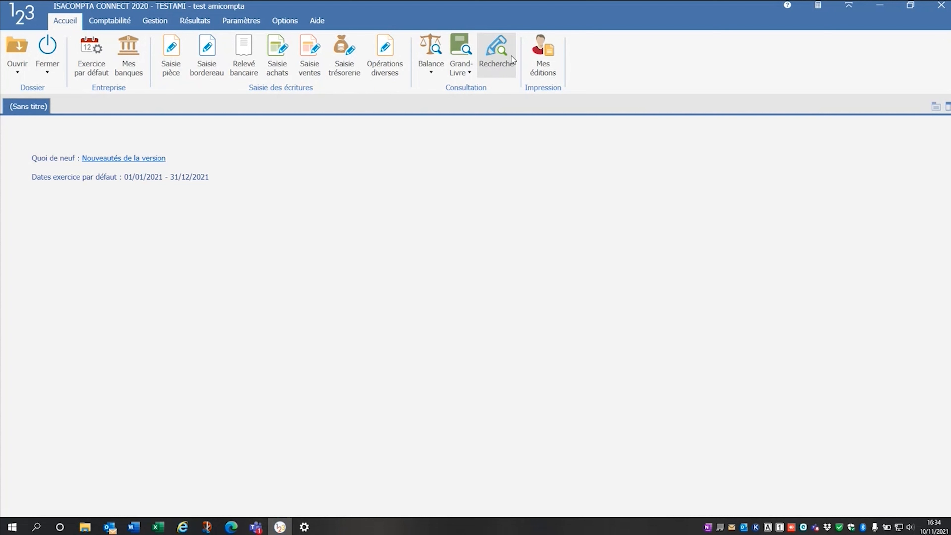
# - Search the 2021 accounting entries for amounts from 120,00 to 120,00
pyautogui.click(493, 51)
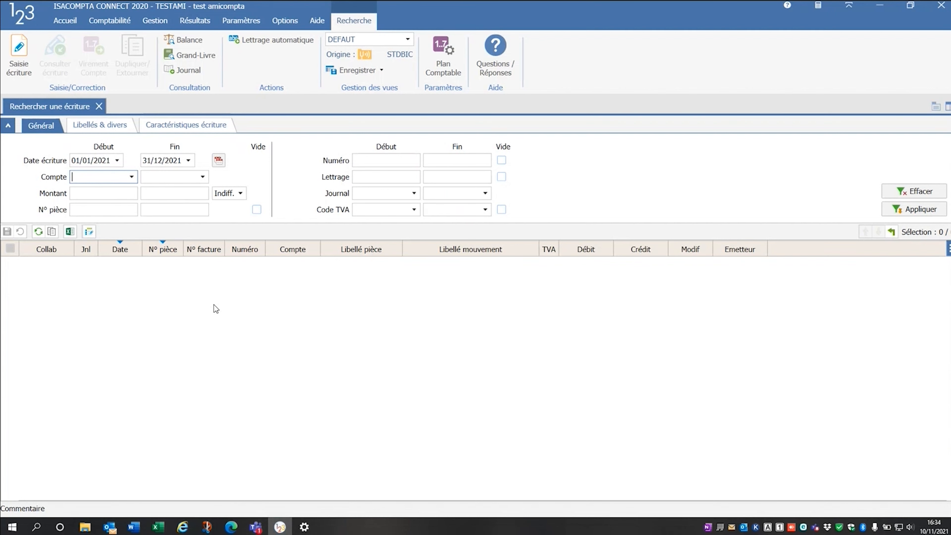
pyautogui.click(91, 191)
pyautogui.write('120')
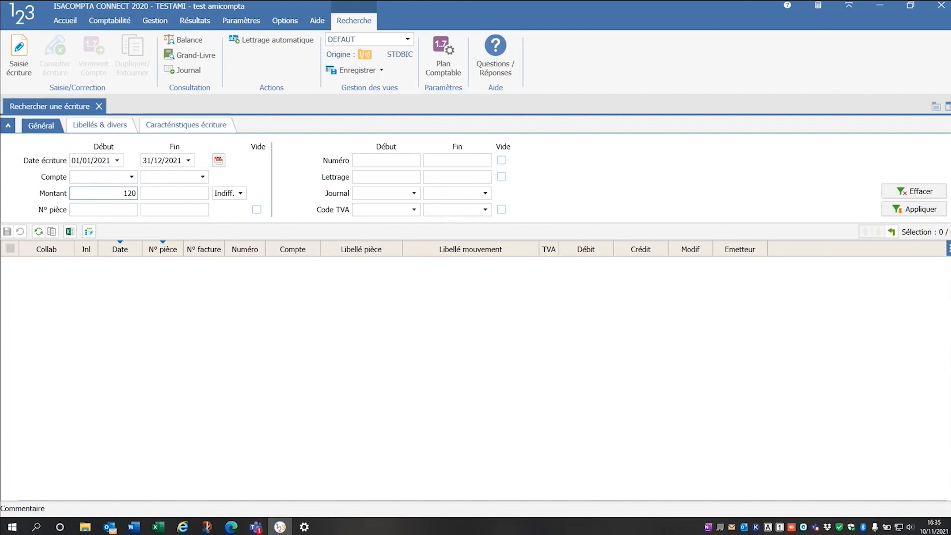
pyautogui.press('Tab')
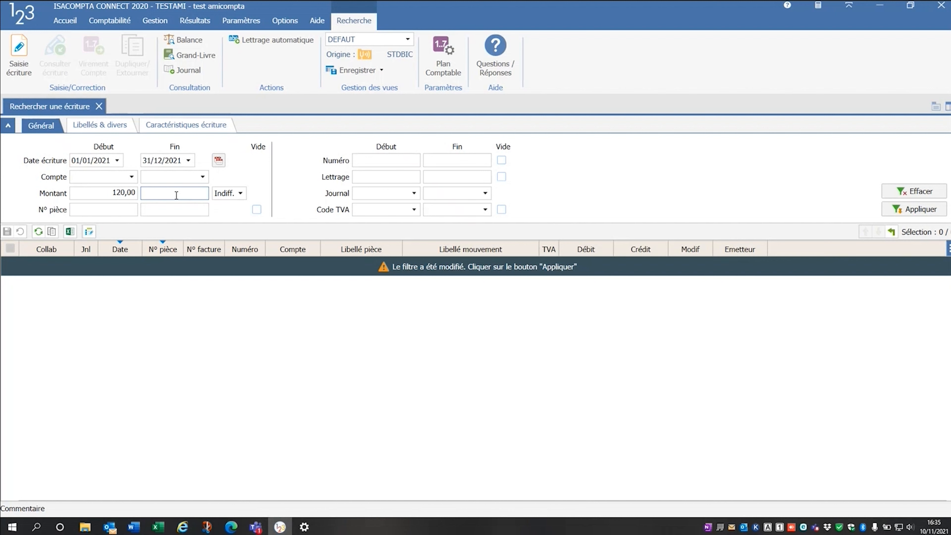
pyautogui.write('120')
pyautogui.click(891, 210)
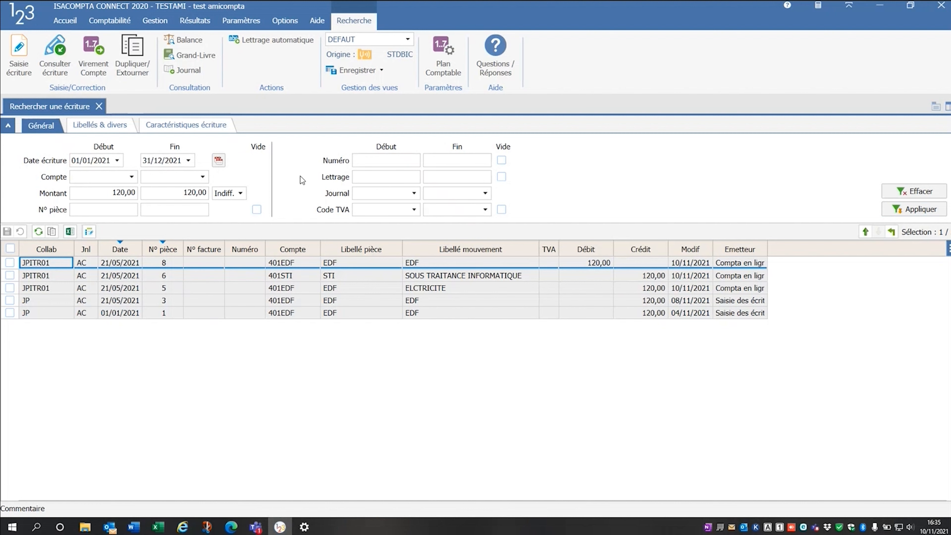
# - Clear the amount criteria and search for entries whose movement label is ELECTRICITE
pyautogui.click(912, 190)
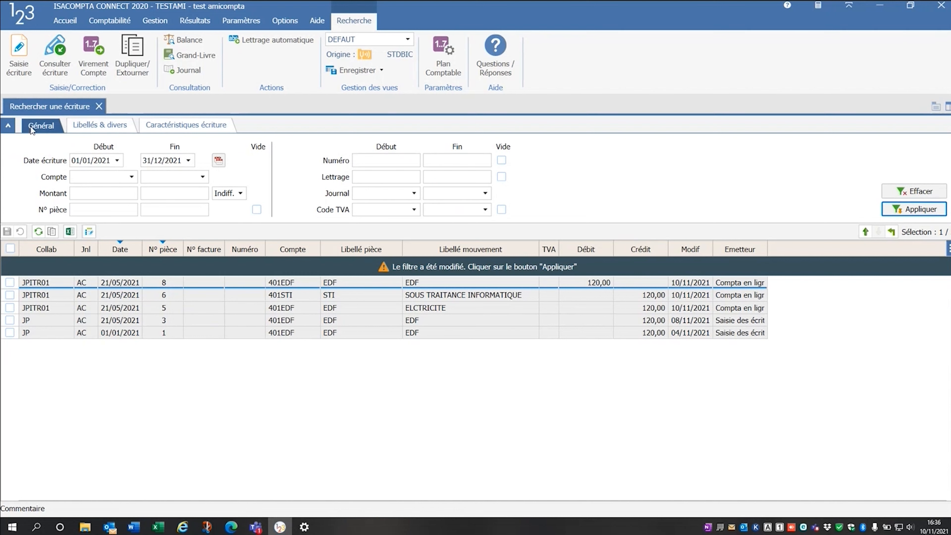
pyautogui.click(96, 128)
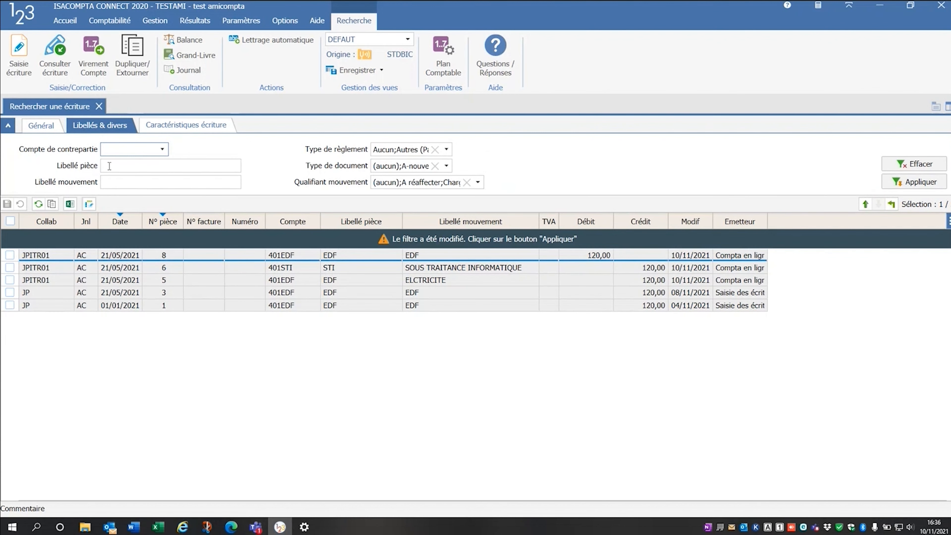
pyautogui.click(113, 184)
pyautogui.write('ELECTRICITE')
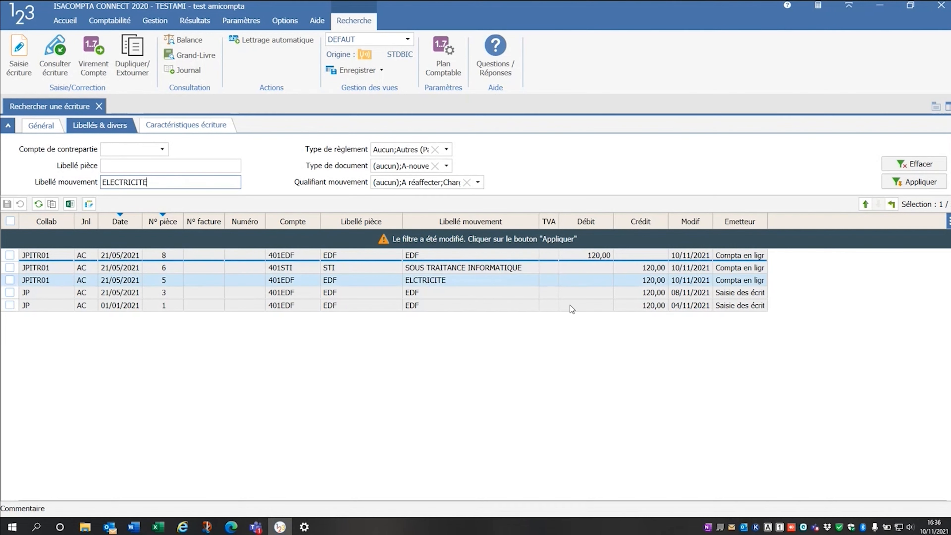
pyautogui.click(917, 184)
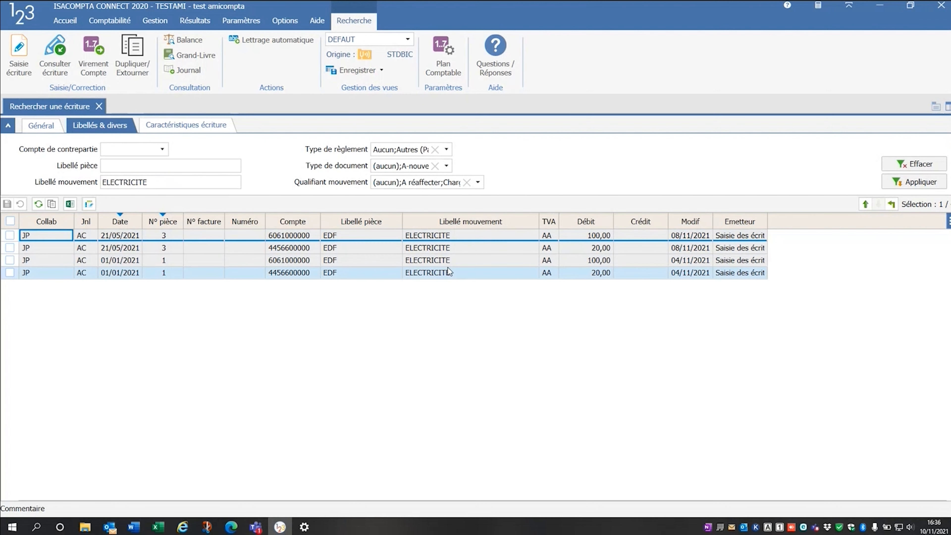
# - Search for entries by the document label EDF instead of the movement label, and clear the search criteria
pyautogui.click(179, 179)
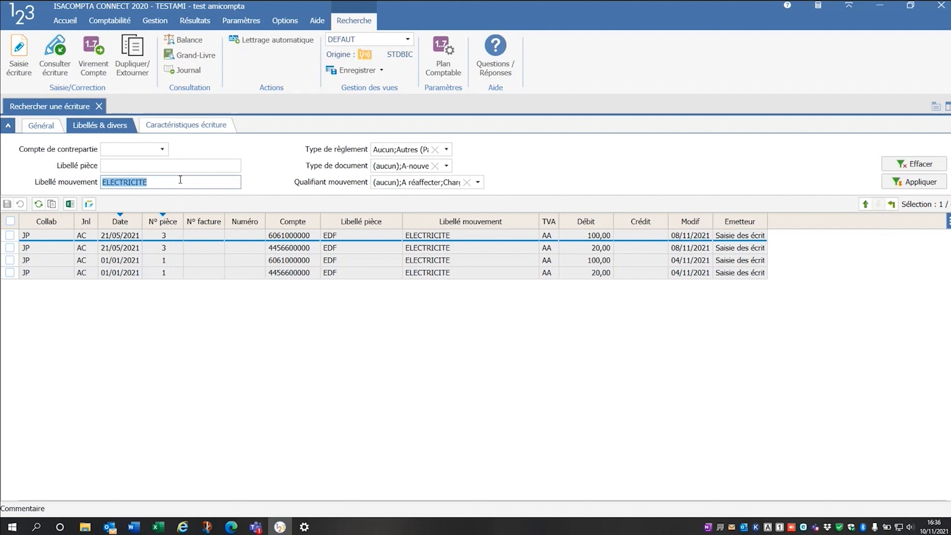
pyautogui.click(142, 166)
pyautogui.click(170, 188)
pyautogui.press('Delete')
pyautogui.hotkey('shift', 'Tab')
pyautogui.write('EDF')
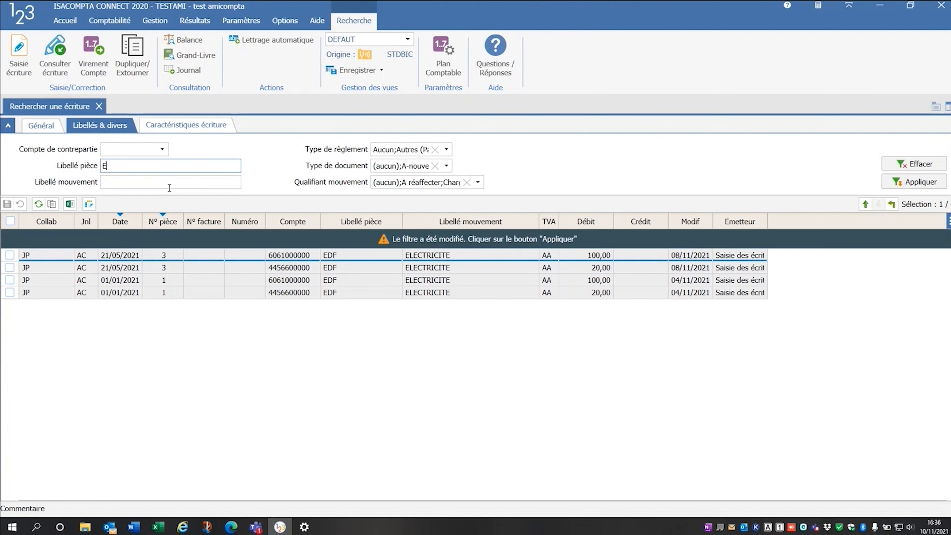
pyautogui.press('Return')
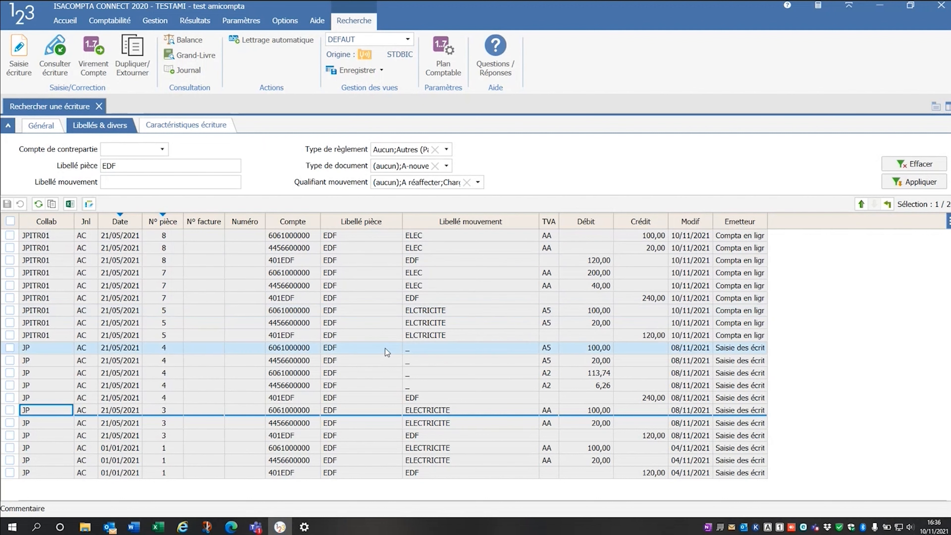
pyautogui.click(904, 163)
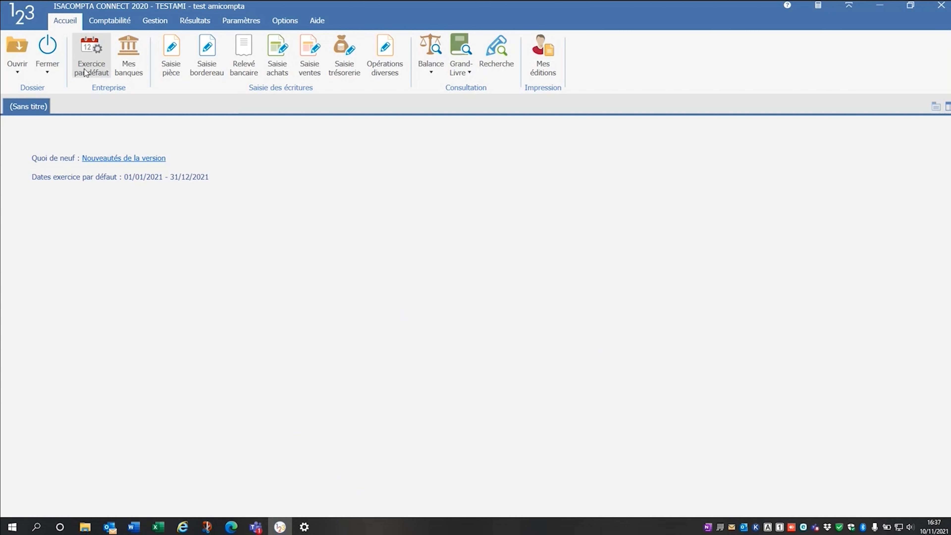
# - Review the default fiscal year choices and keep 01/01/2021 to 31/12/2021 selected
pyautogui.click(97, 57)
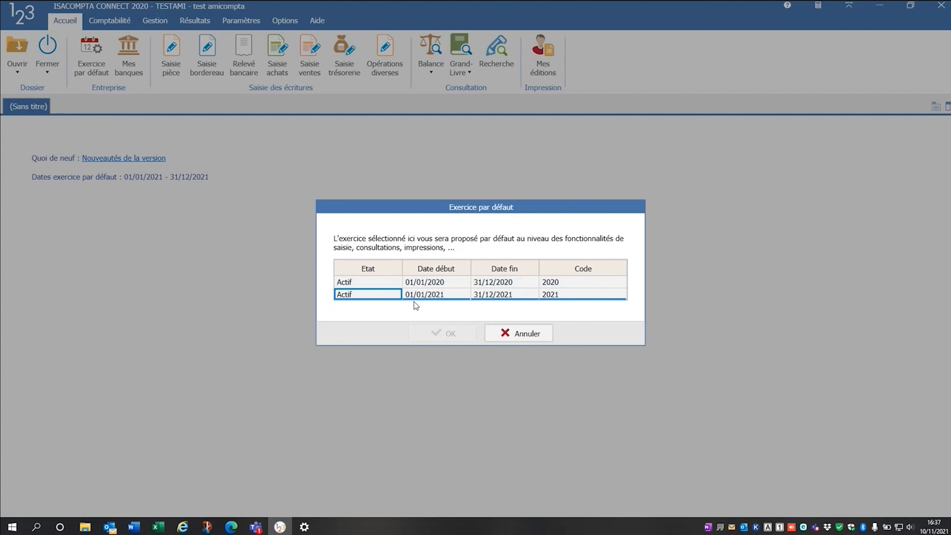
pyautogui.click(370, 281)
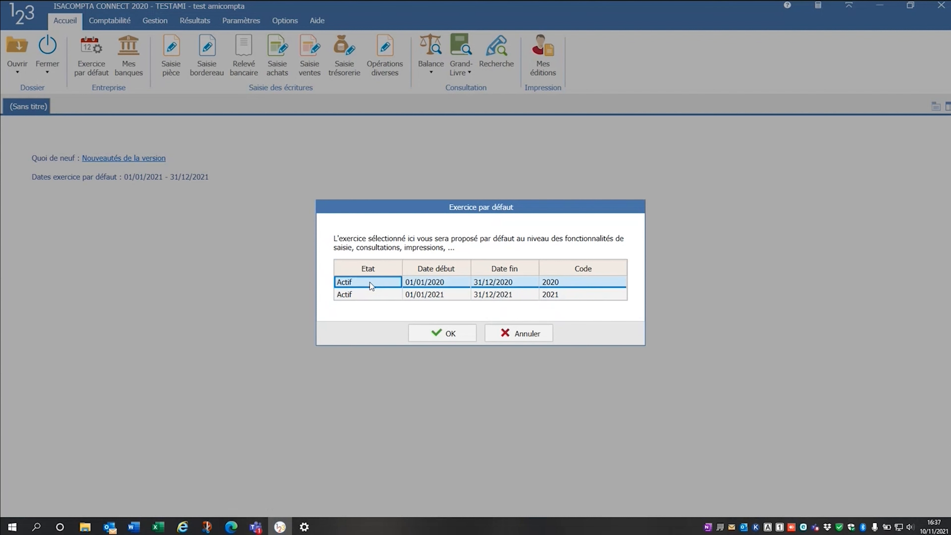
pyautogui.click(375, 296)
pyautogui.click(437, 341)
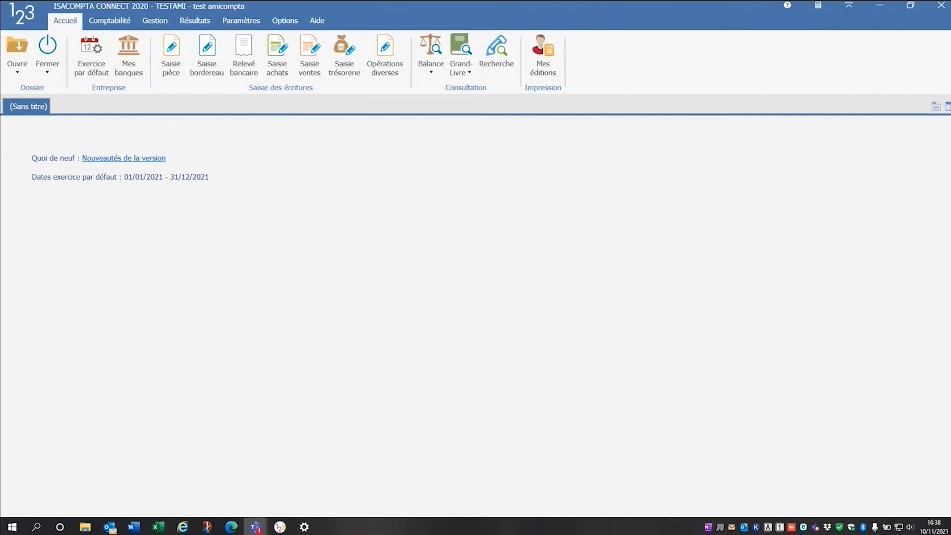
pyautogui.click(437, 74)
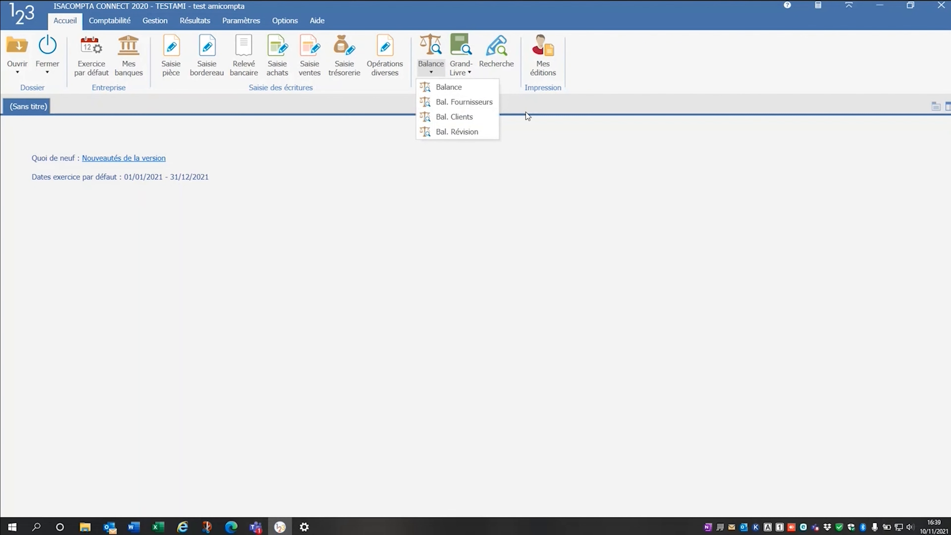
pyautogui.click(186, 105)
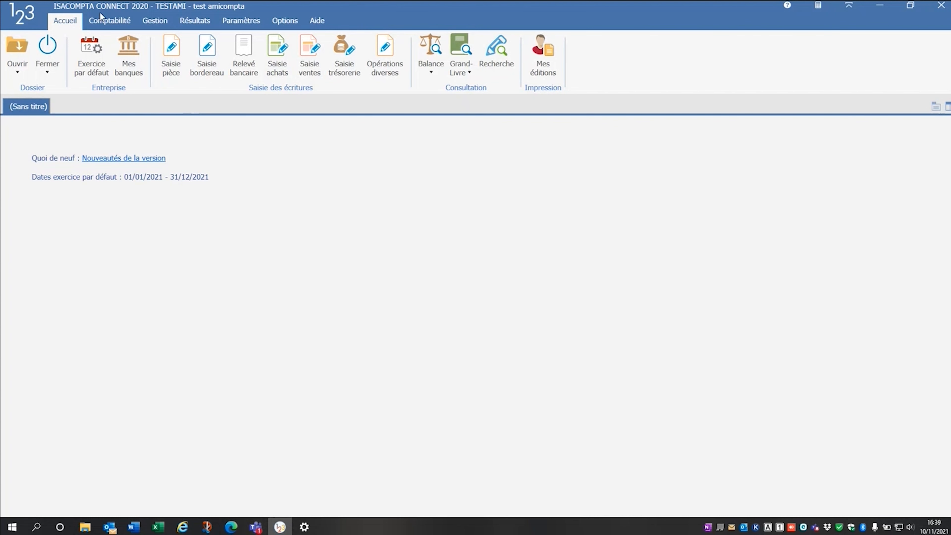
# - Open lettering management, limit automatic lettering to accounts 401EDF and 401STI, and close it without launching the lettering
pyautogui.click(120, 23)
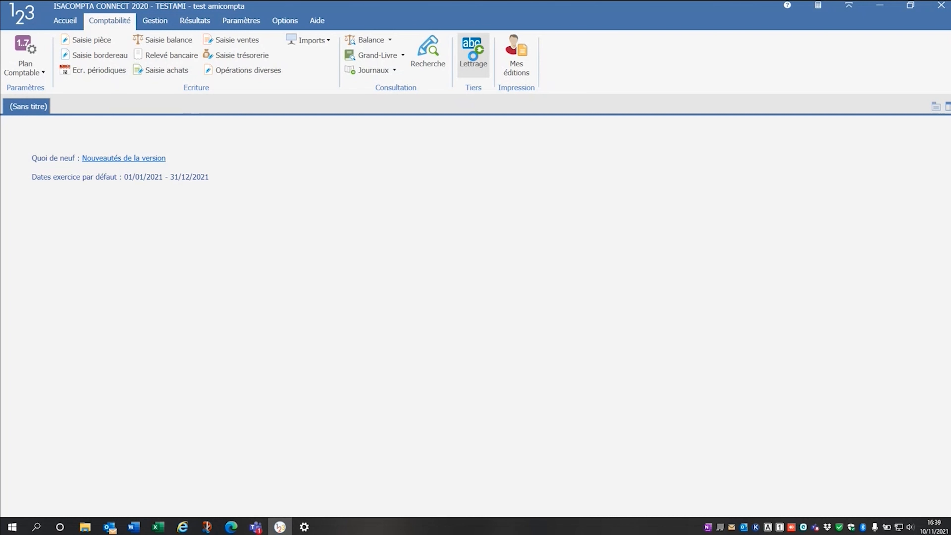
pyautogui.click(473, 56)
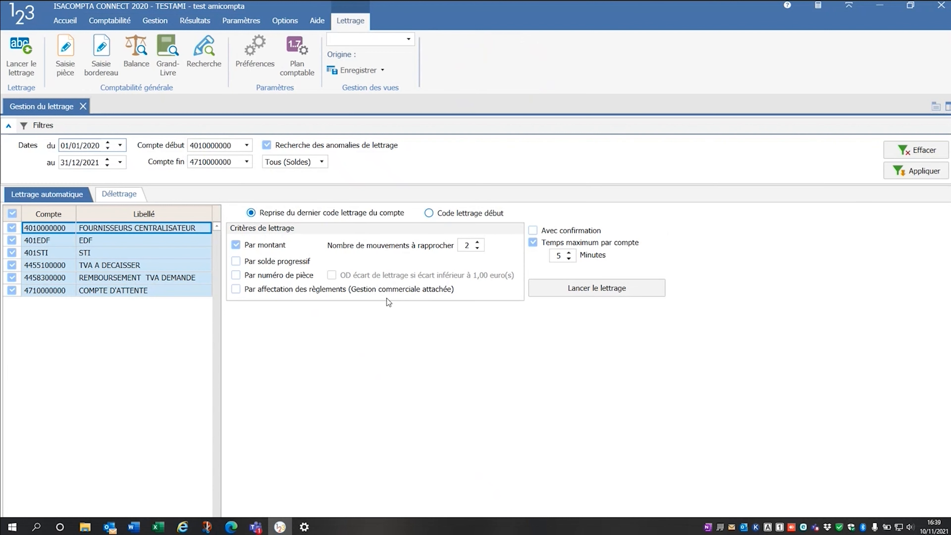
pyautogui.click(110, 21)
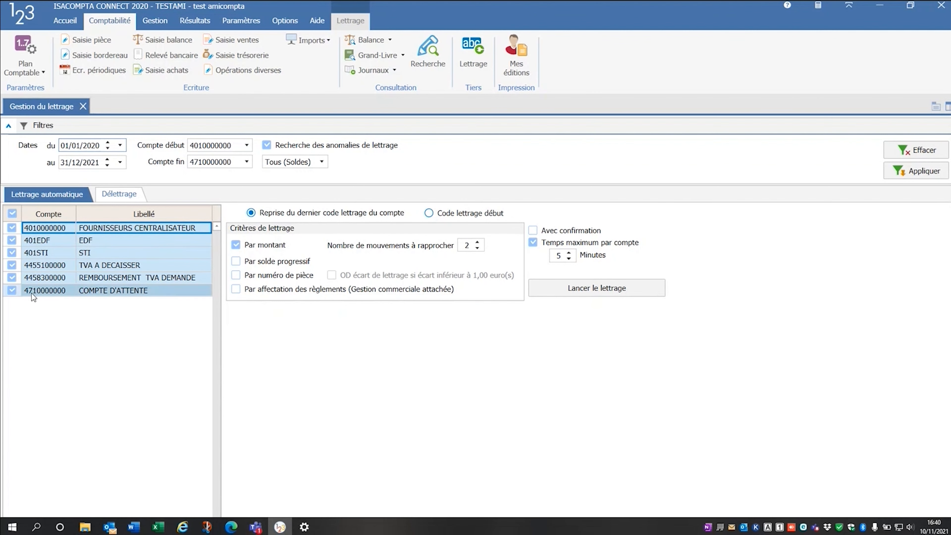
pyautogui.click(13, 290)
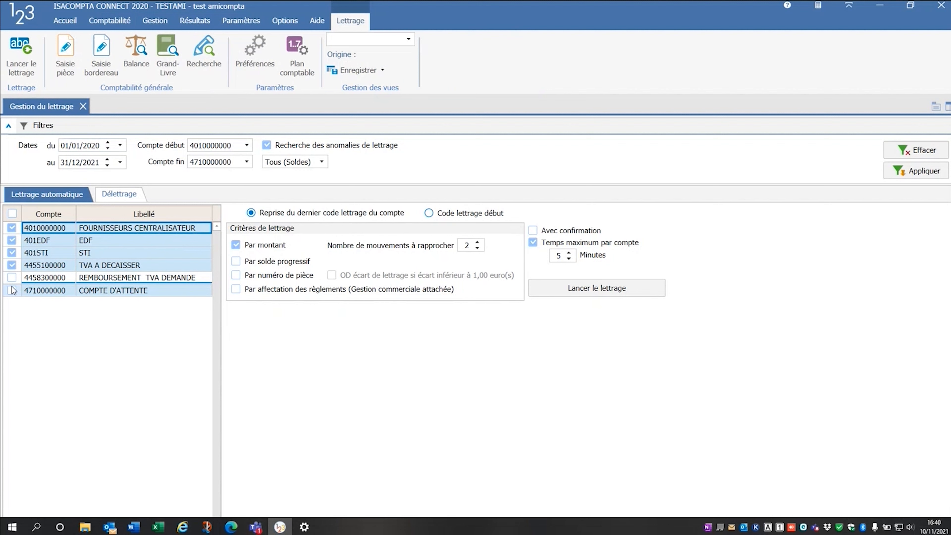
pyautogui.click(12, 265)
pyautogui.click(12, 227)
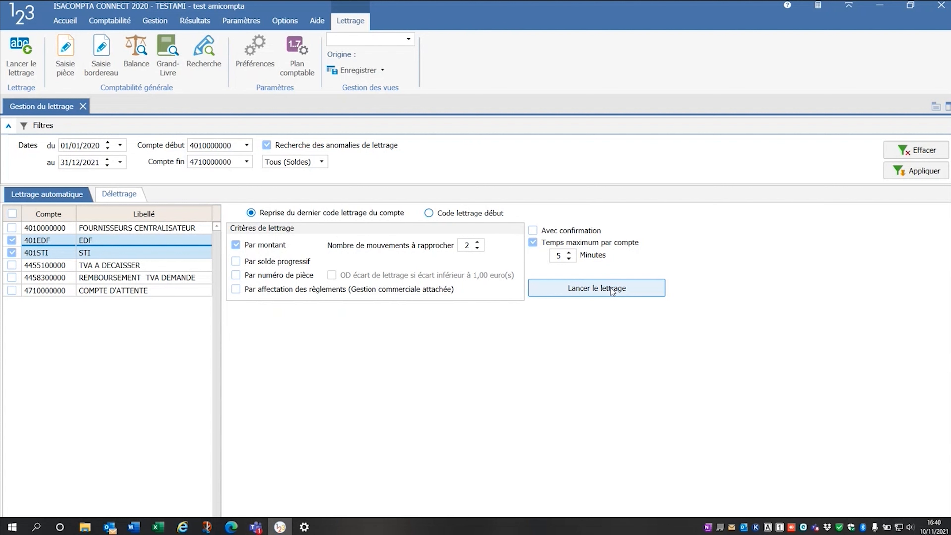
pyautogui.click(87, 105)
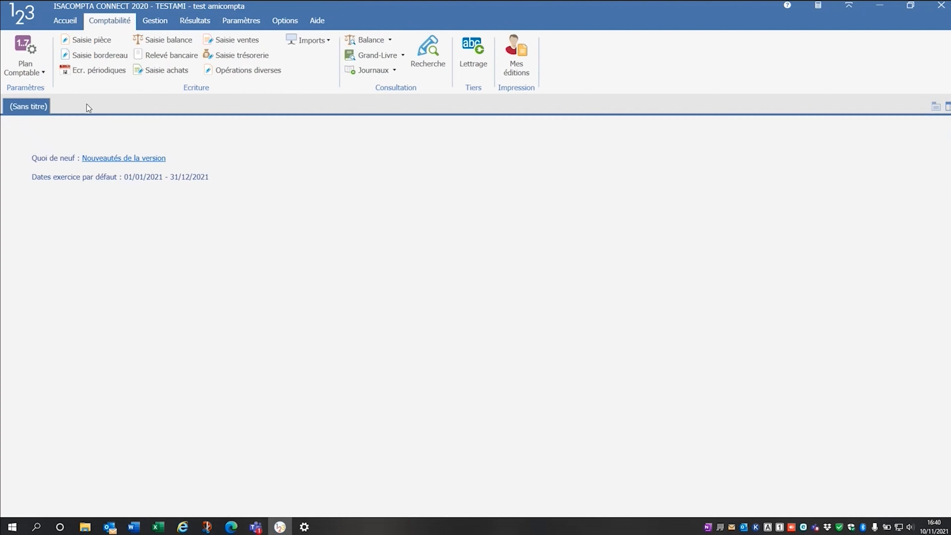